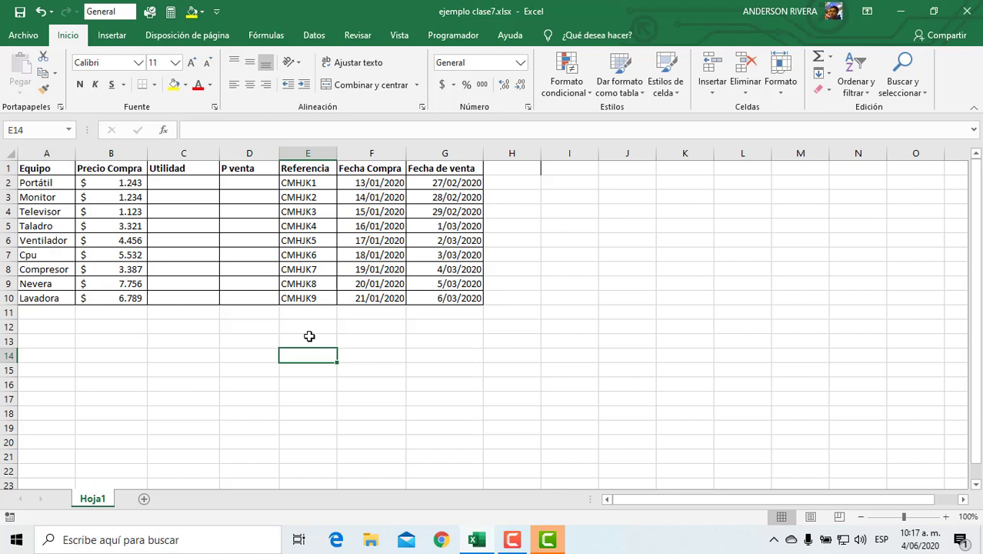
Step: Extend the Utilidad header in C1 to read "Utilidad 30%"
double_click(192, 168)
text(30%)
key(Return)
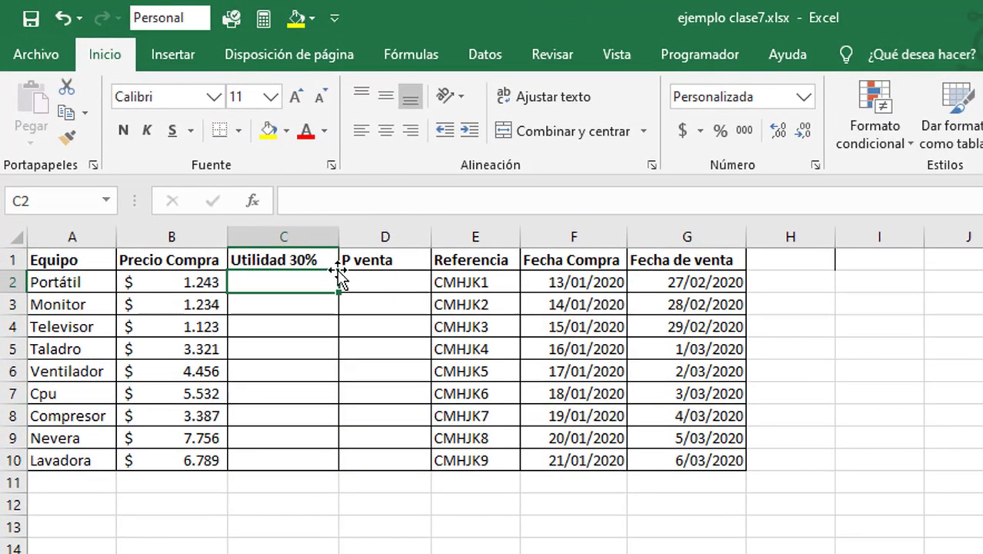
Step: Calculate the 30% profit in C2 with =B2*30% and fill the formula down to C10
text(=)
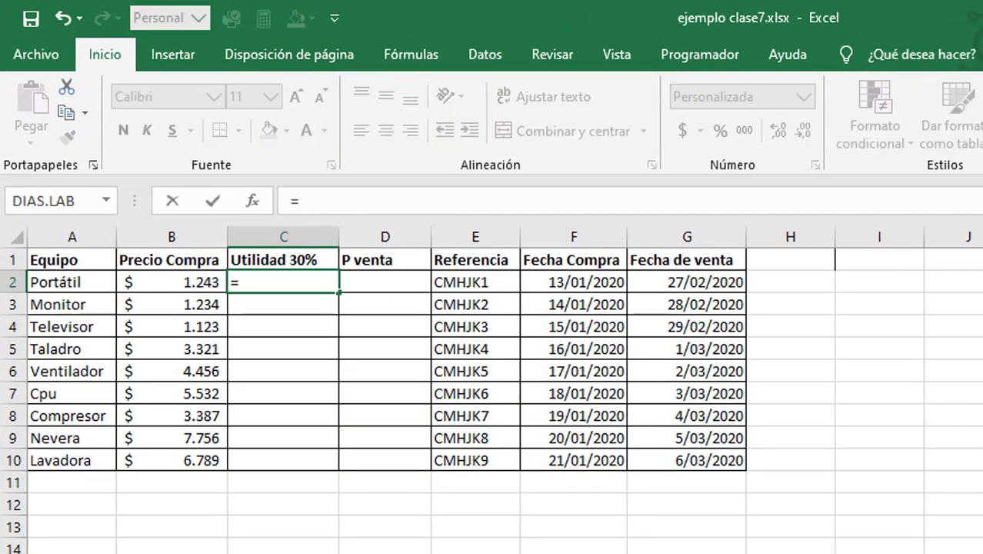
click(199, 282)
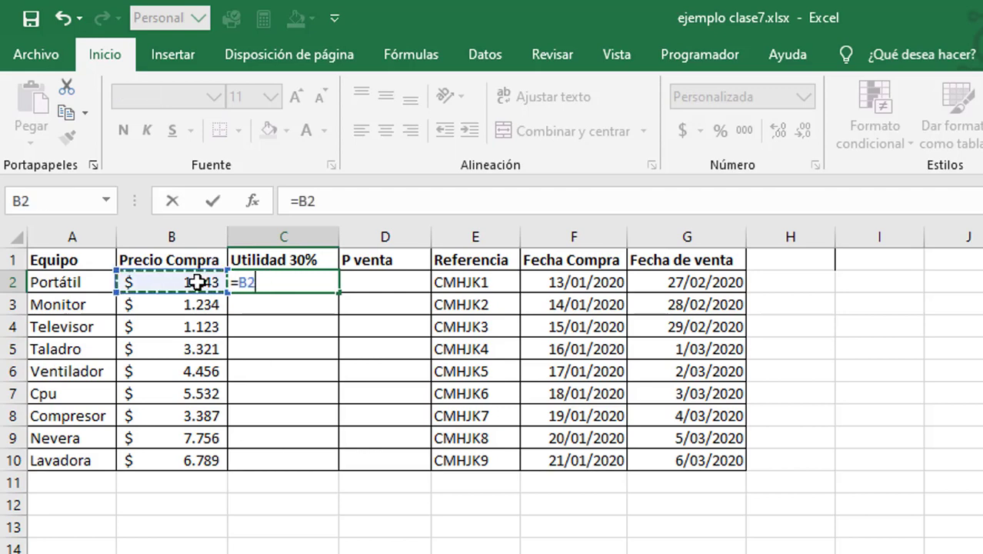
text(*3)
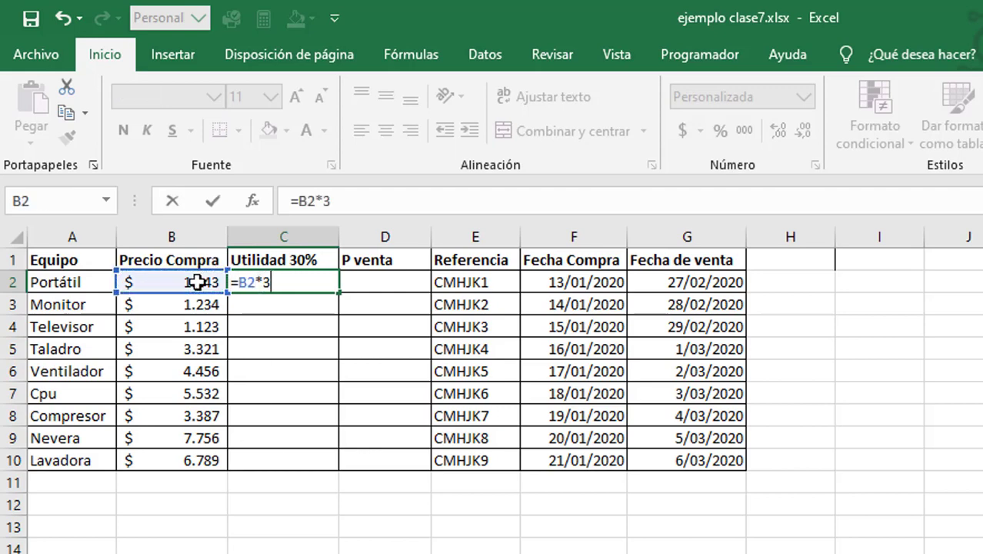
key(Return)
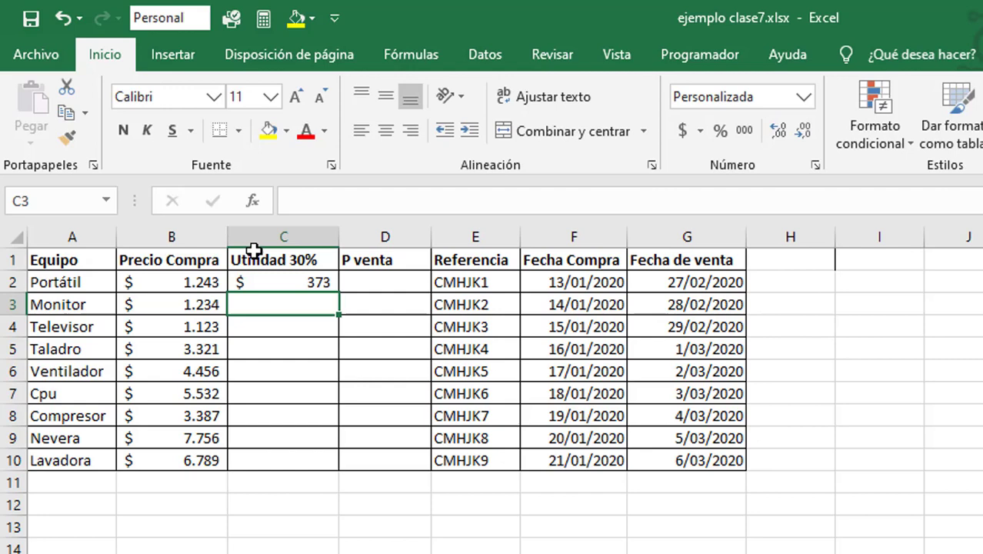
click(306, 281)
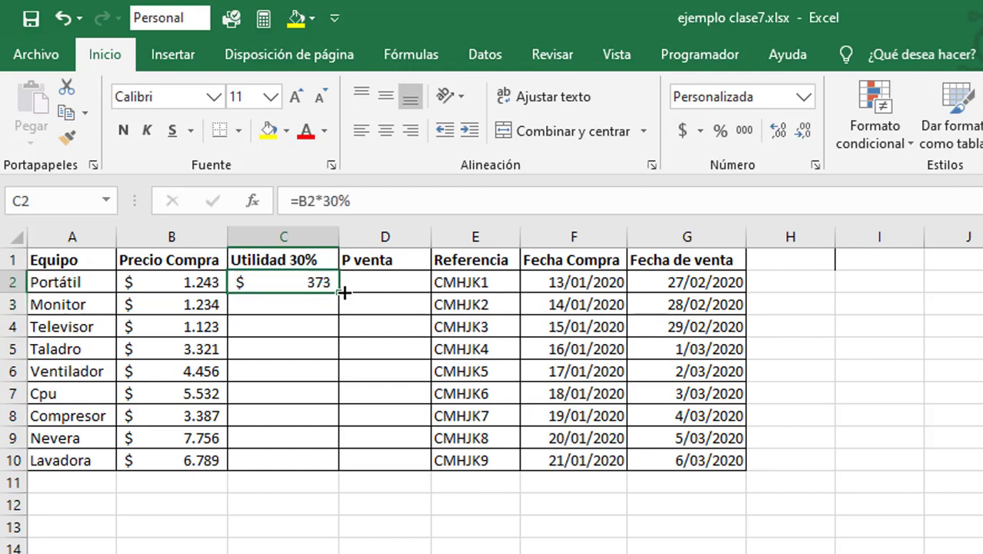
drag(343, 292, 338, 467)
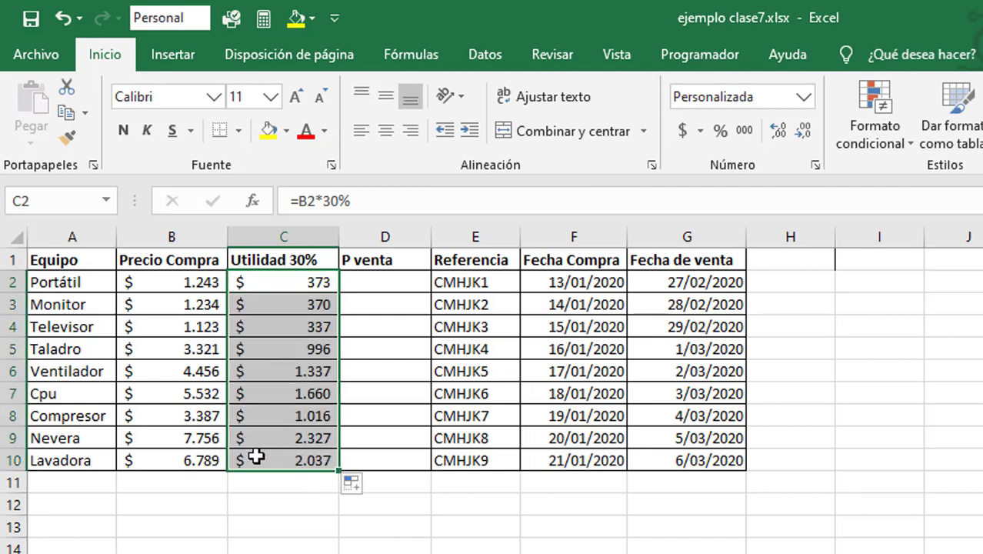
Step: Calculate the sale price in D2 with =B2+C2 and fill the formula down to D10
click(390, 283)
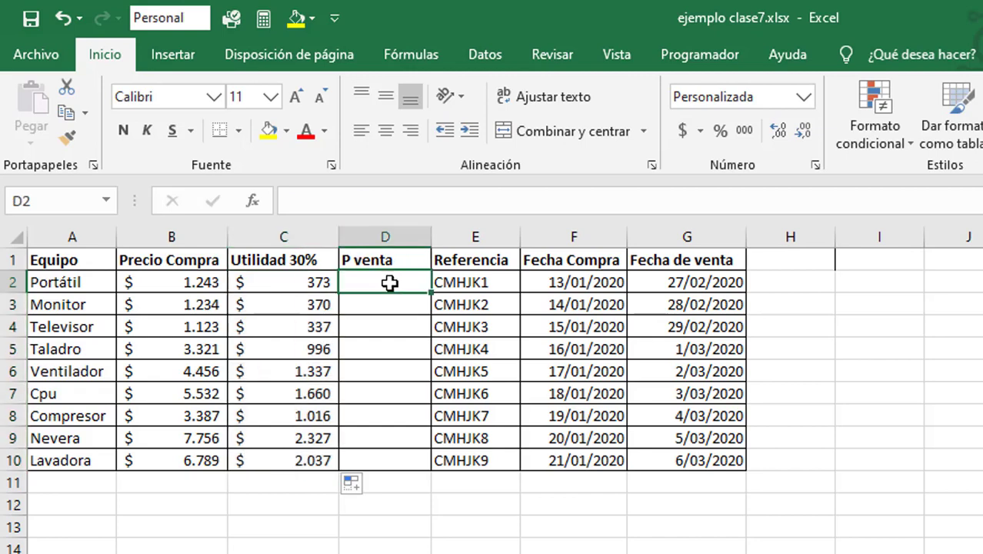
text(=)
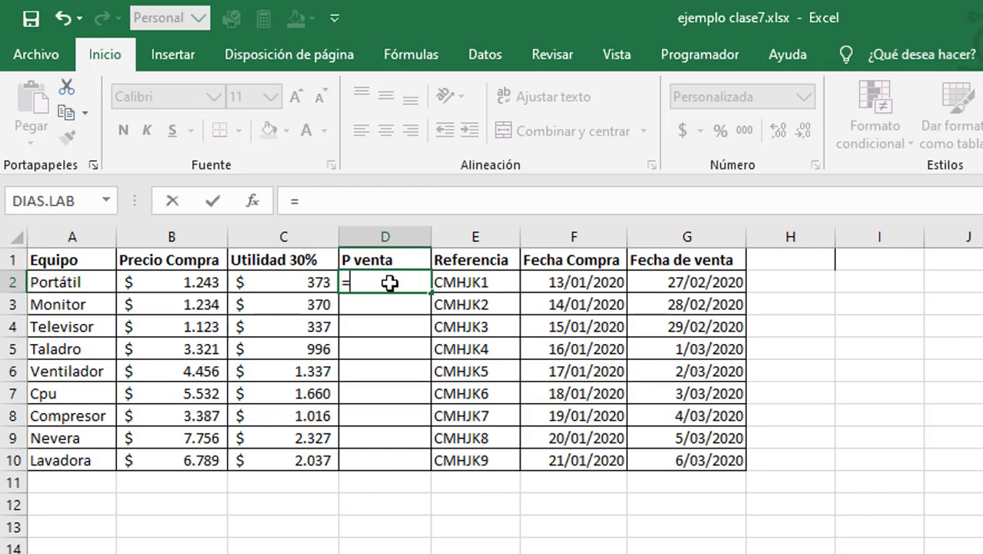
click(185, 283)
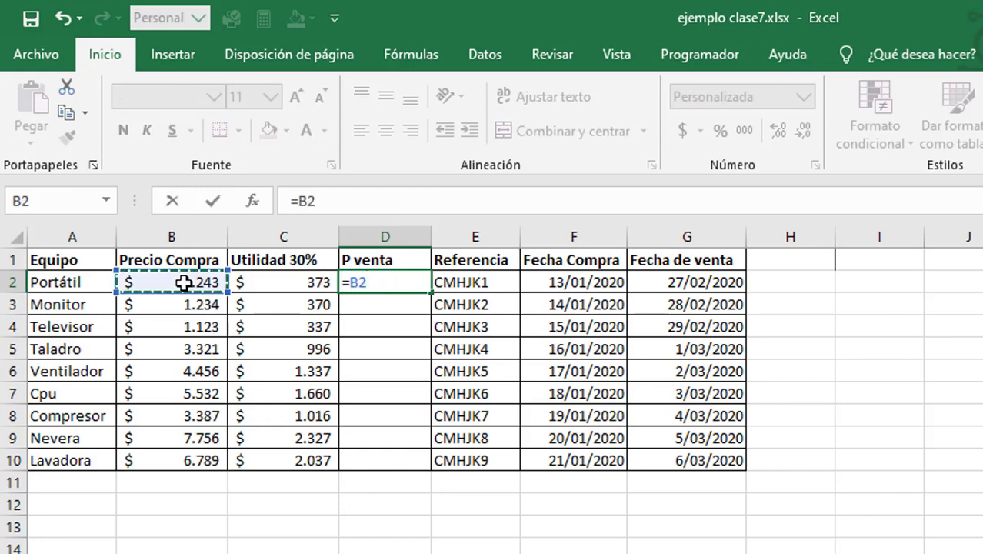
text(+)
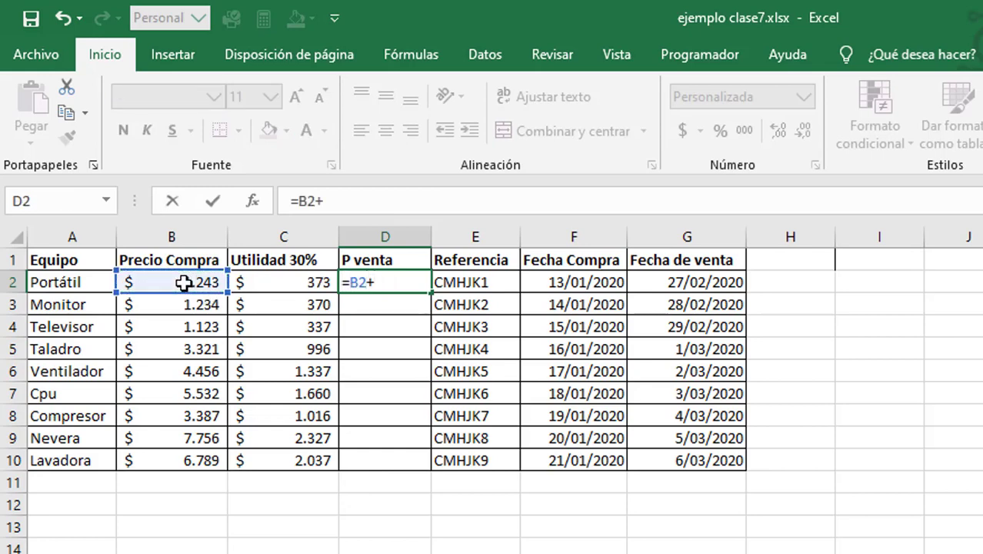
click(262, 285)
key(Return)
click(384, 282)
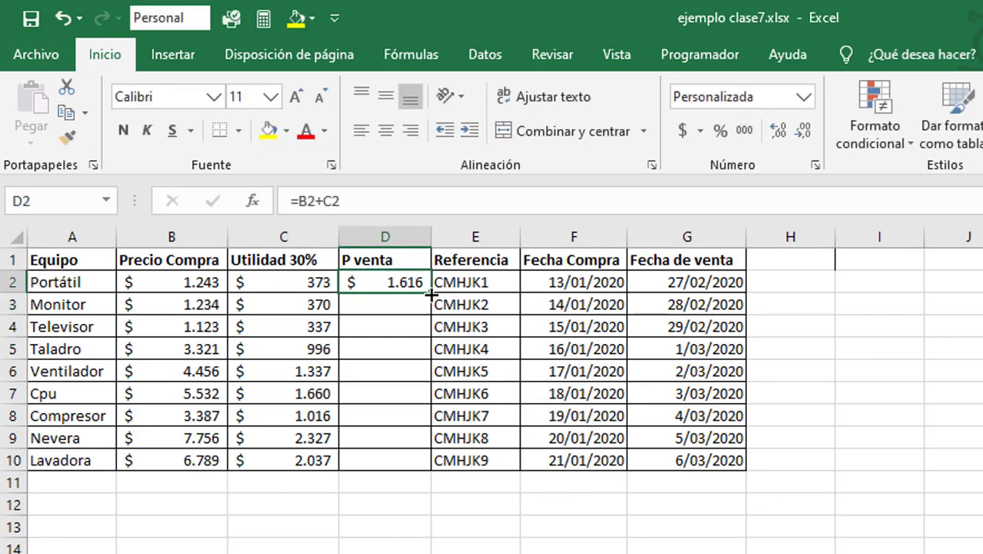
drag(431, 293, 449, 461)
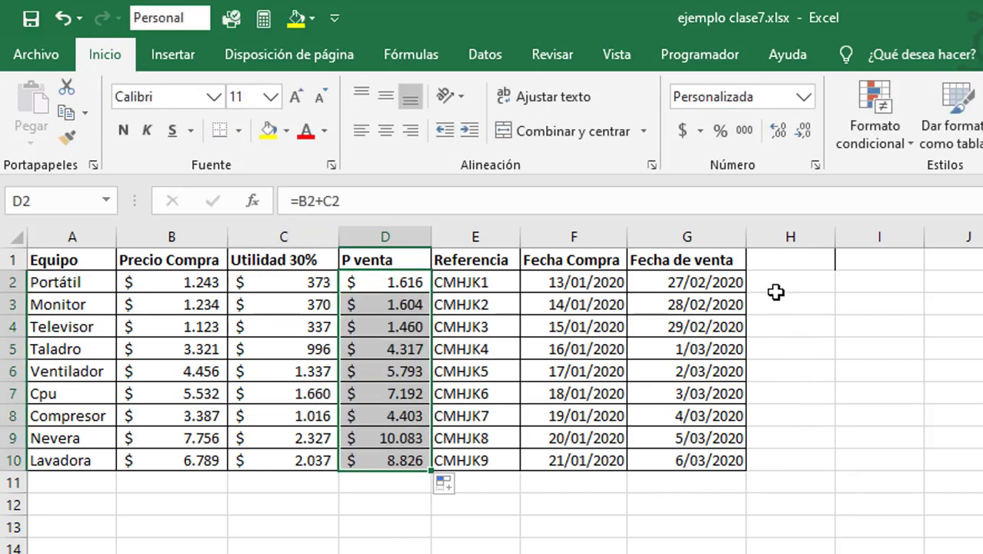
click(573, 553)
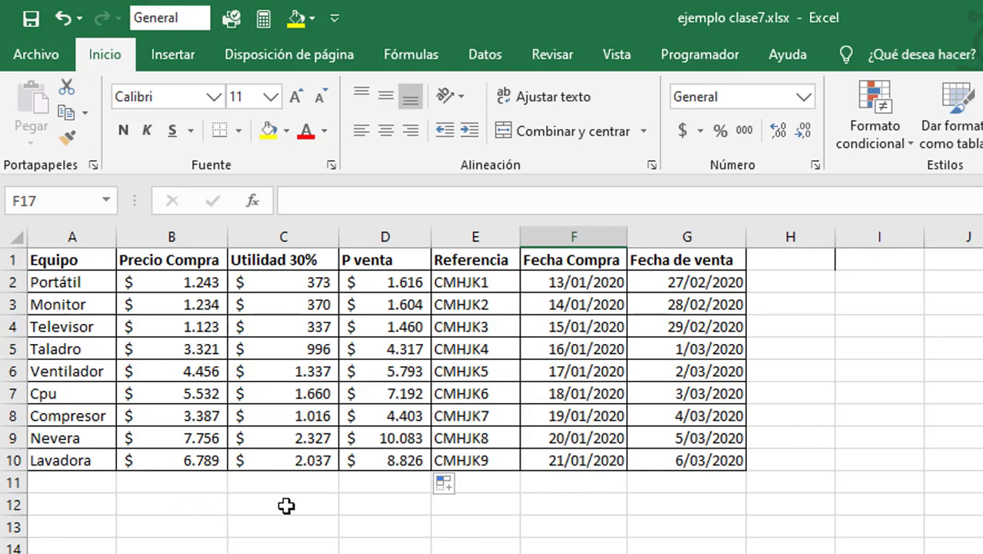
Step: Total the purchase prices in B12 with the formula =SUMA(B2:B10)
click(174, 490)
click(183, 505)
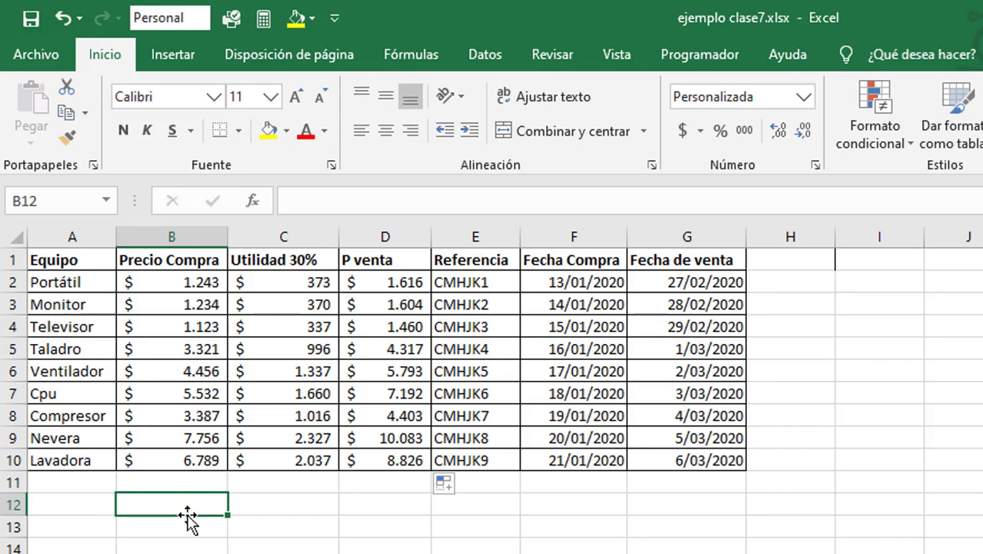
text(=)
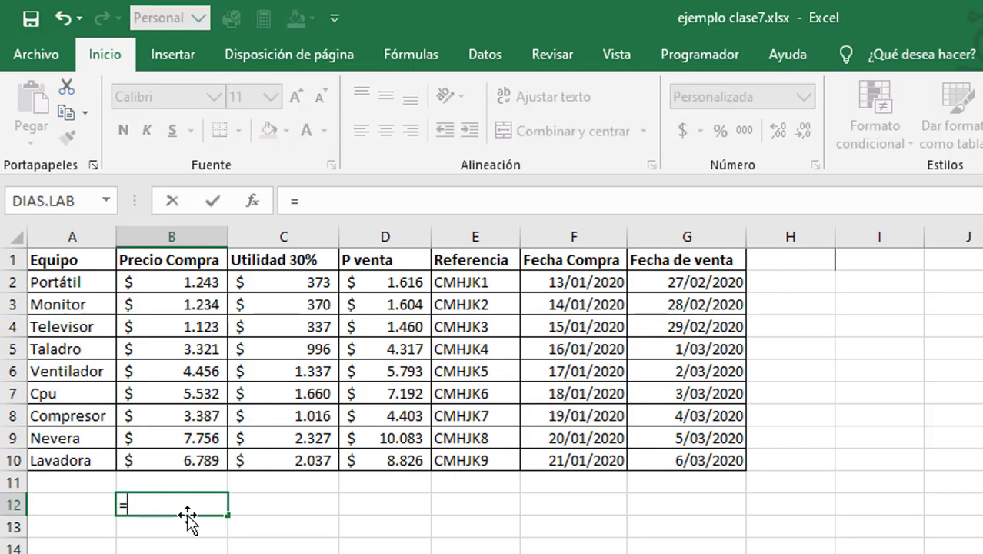
text(s)
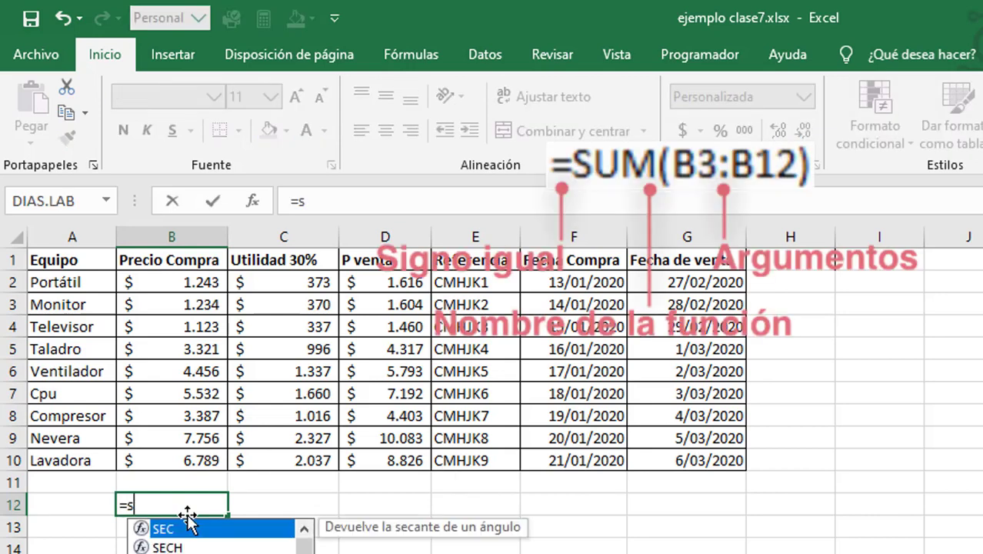
text(uma)
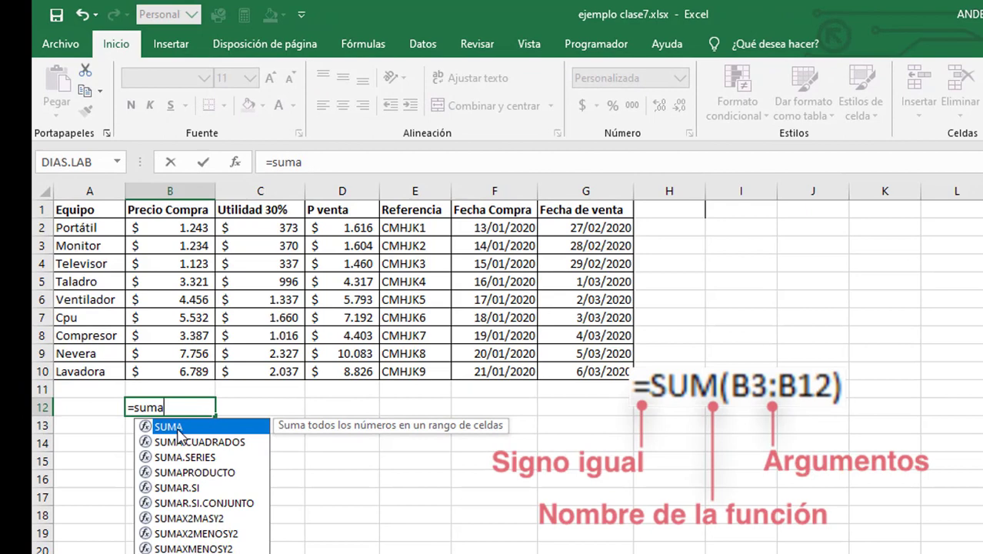
text(()
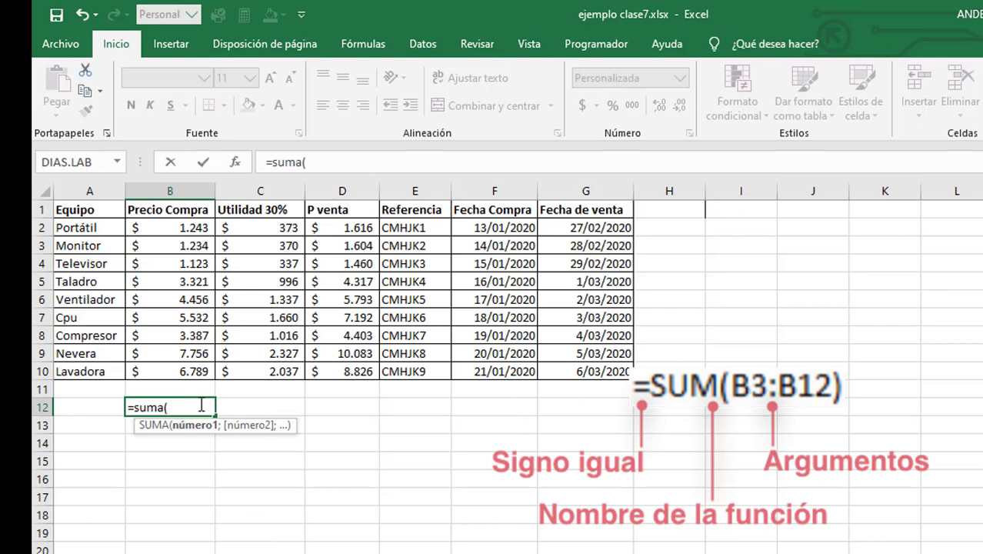
drag(169, 227, 167, 375)
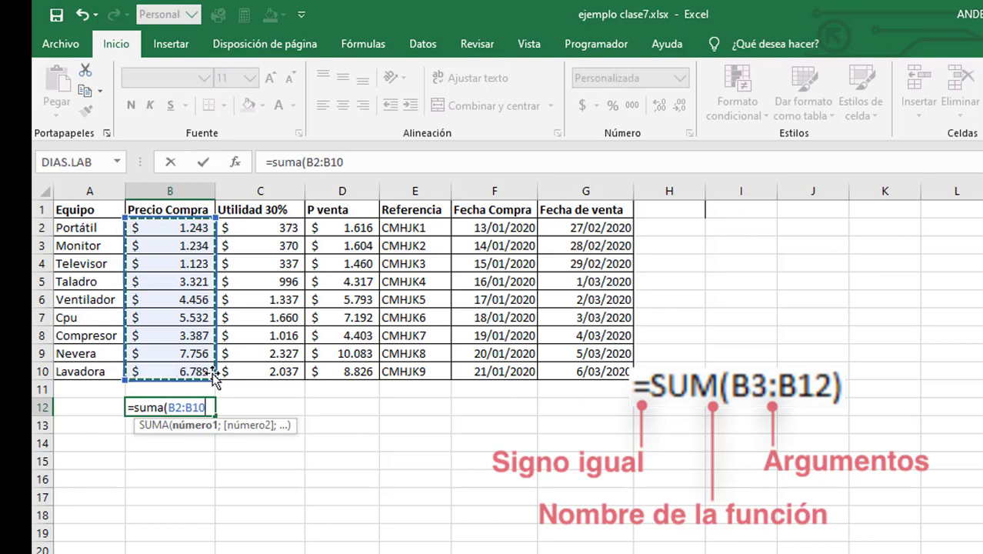
text())
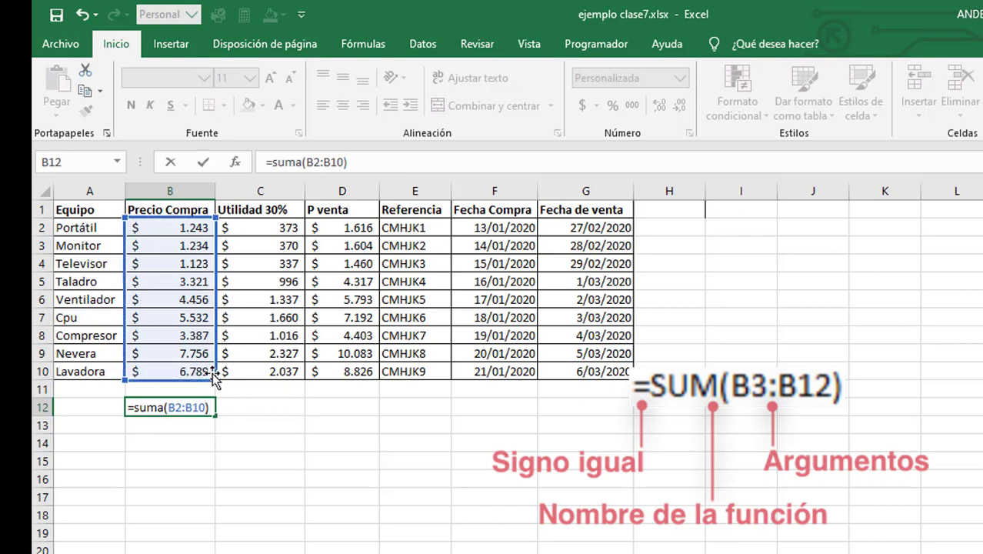
key(Return)
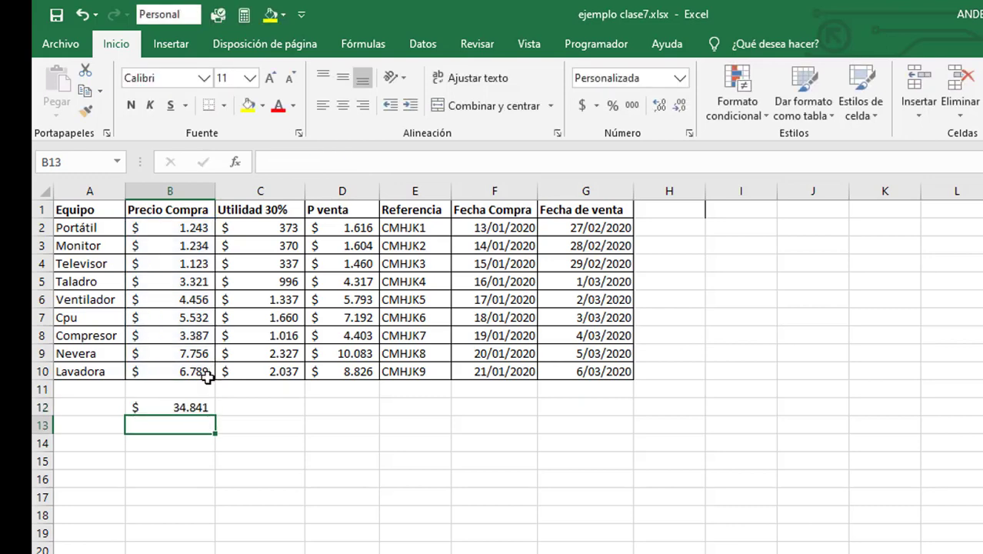
Step: Set the Portátil purchase price in B2 to 1245 and check the total in B12
click(199, 408)
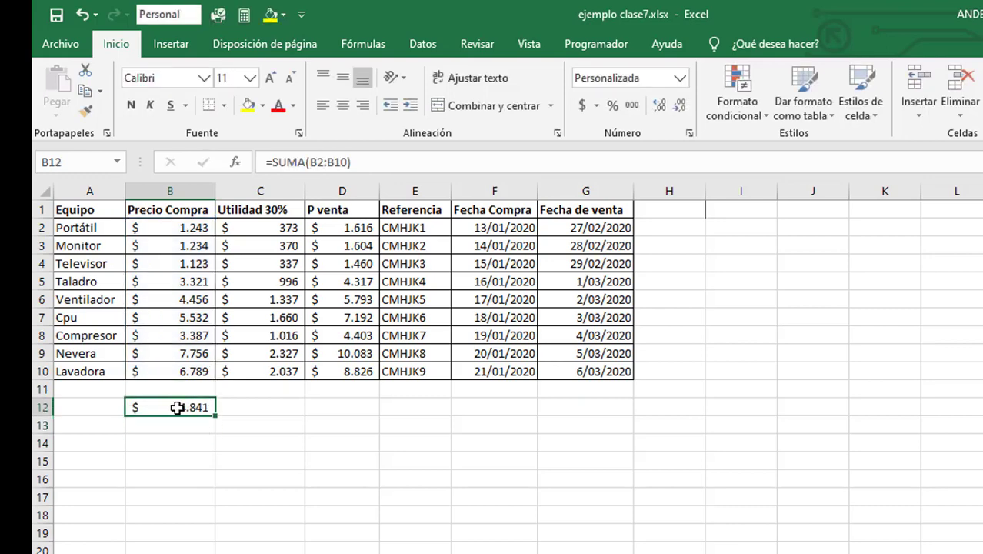
click(182, 228)
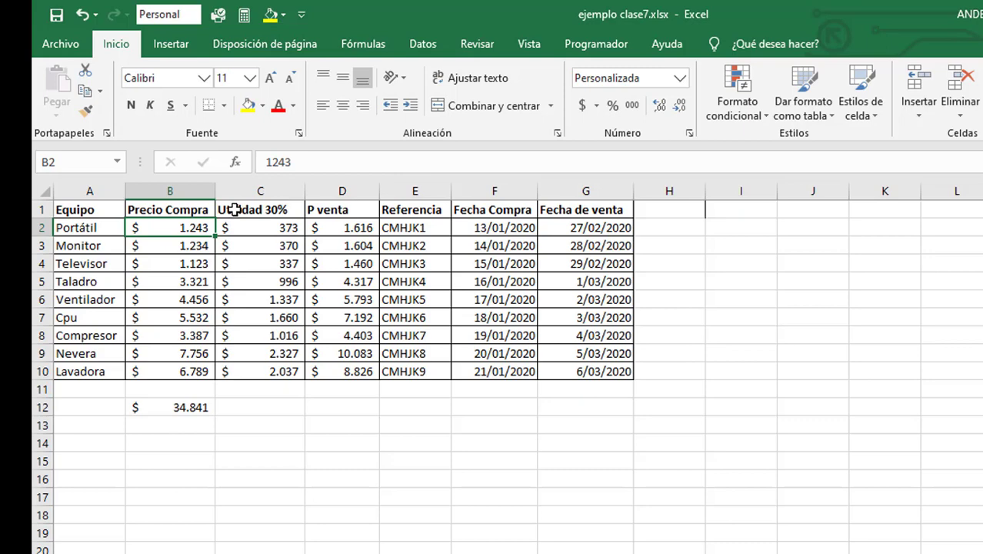
text(12)
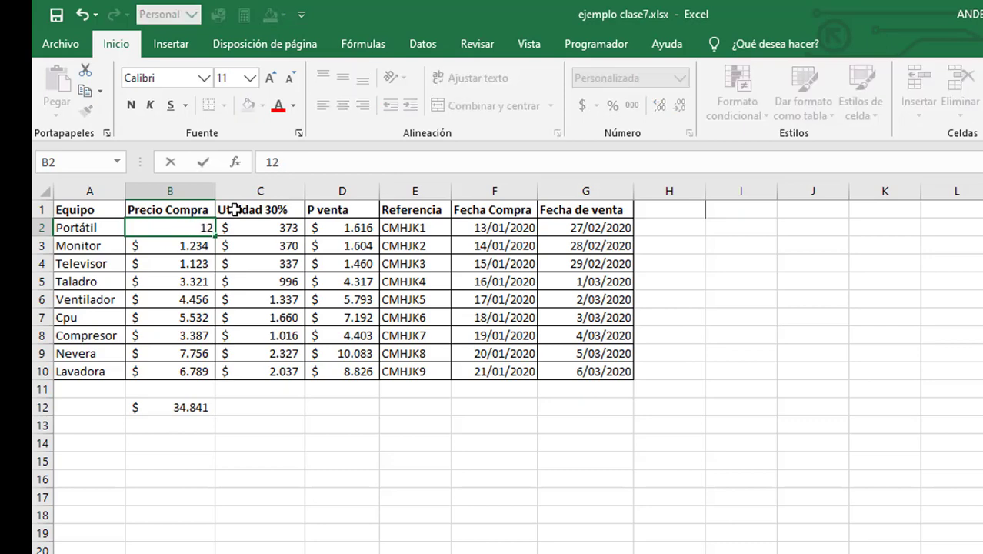
text(45)
click(187, 407)
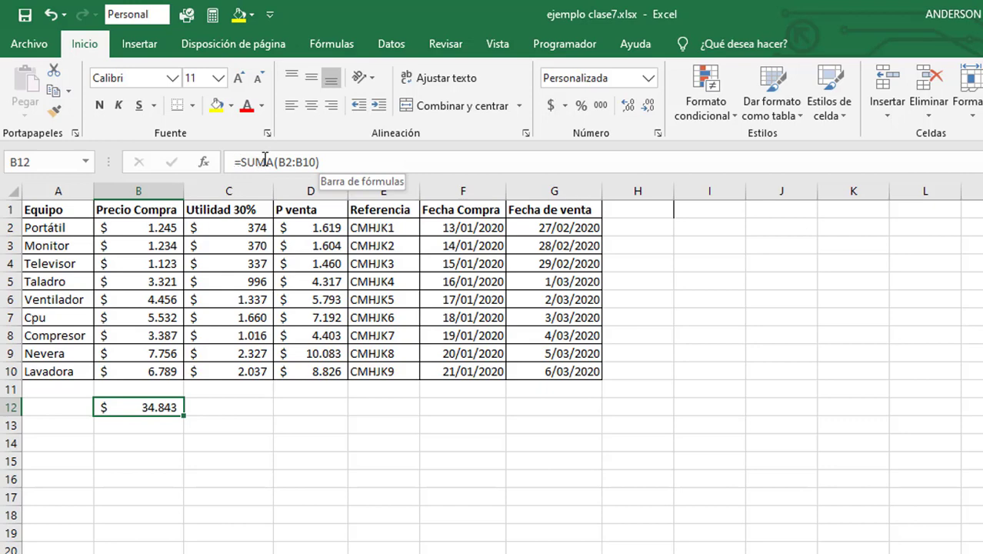
Step: Examine the range argument and its colon separator in the SUMA formula of B12
drag(280, 161, 313, 162)
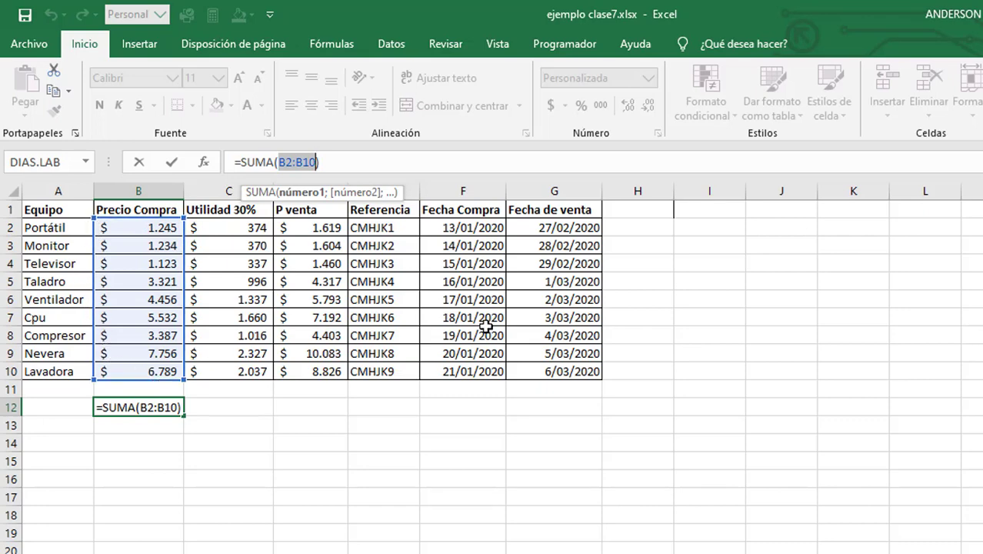
key(Return)
key(Up)
key(F2)
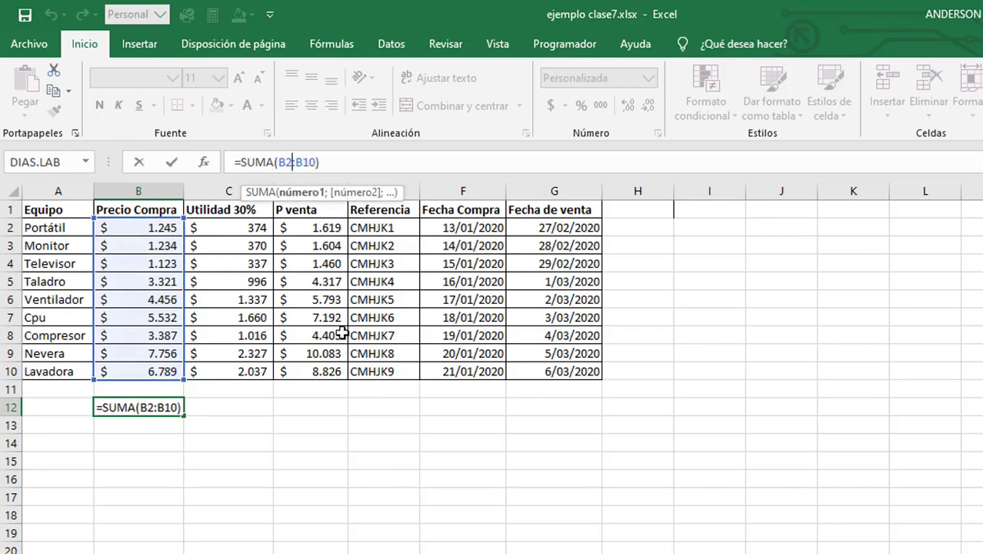
click(294, 158)
key(Return)
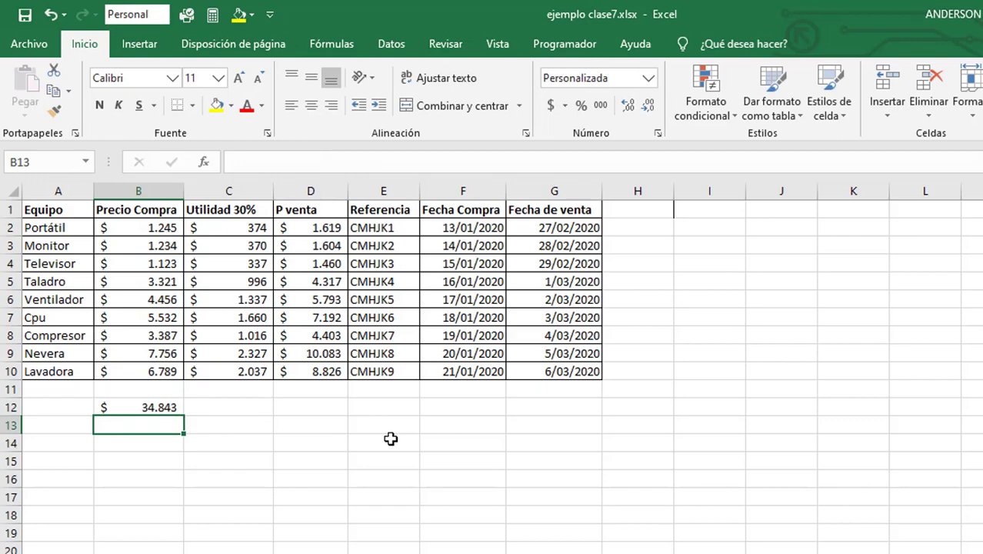
text(=promedio()
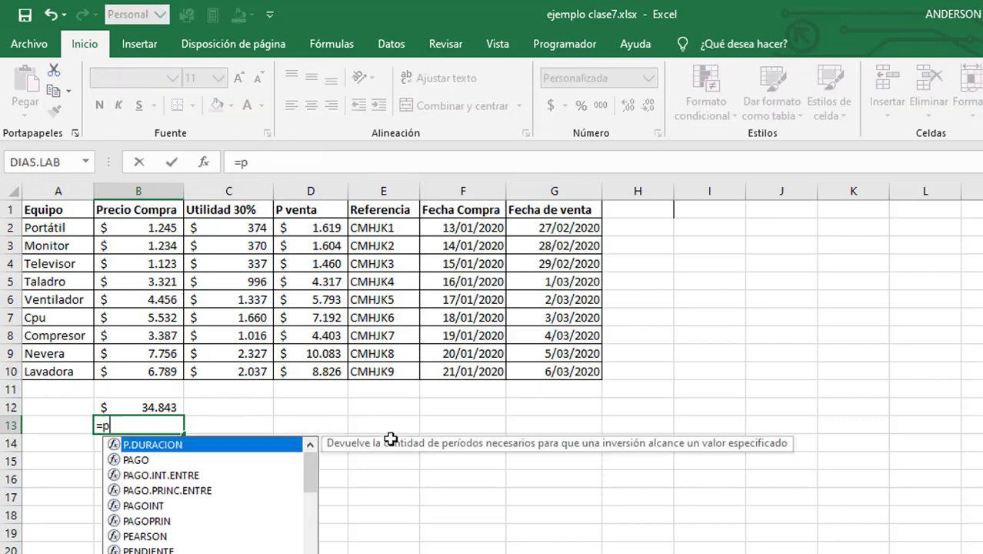
drag(139, 228, 138, 245)
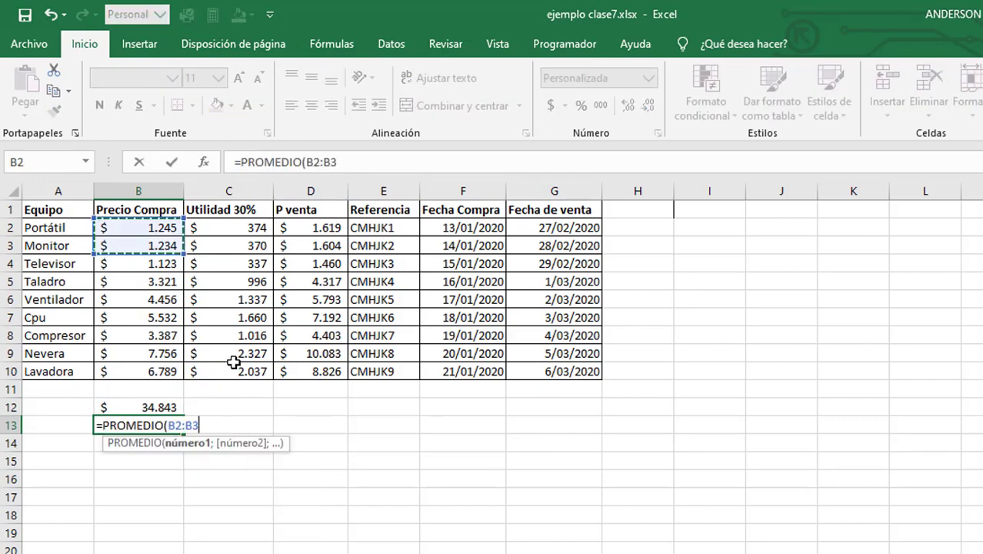
key(Escape)
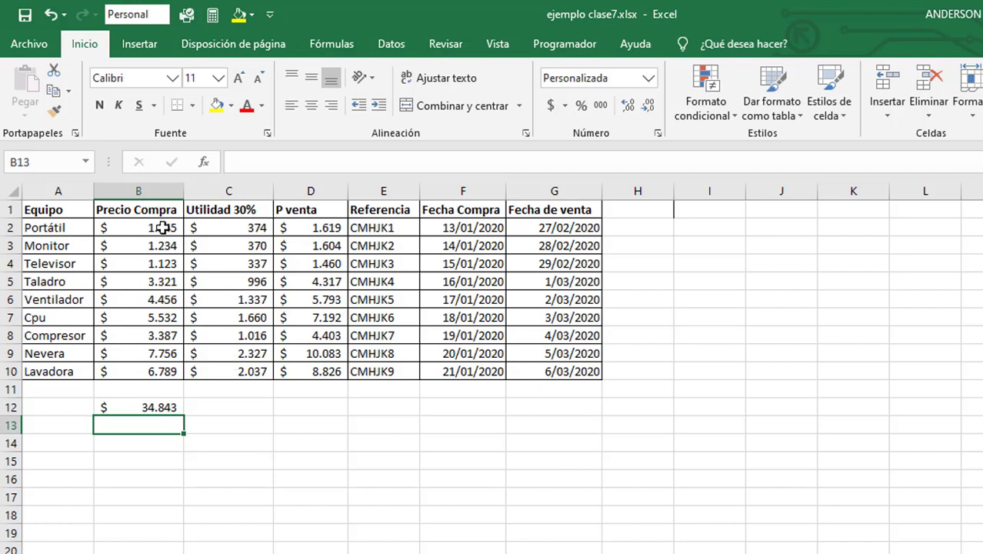
drag(163, 229, 160, 248)
drag(154, 286, 156, 300)
drag(162, 354, 168, 369)
Step: Average three separate ranges of purchase prices in B13 with the formula =PROMEDIO(B2:B3;B5:B6;B9:B10) and check the ranges it uses
click(166, 422)
text(=)
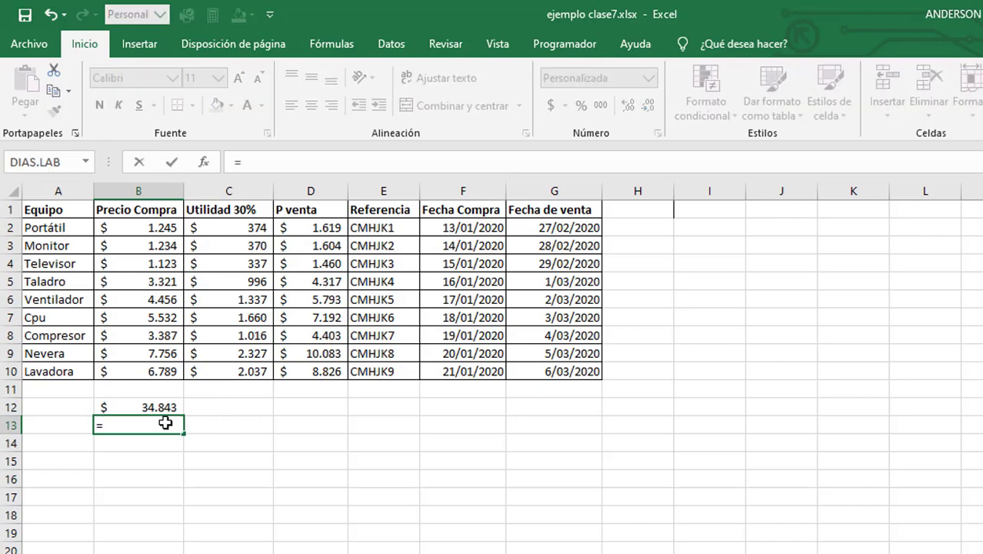
text(prom)
key(Tab)
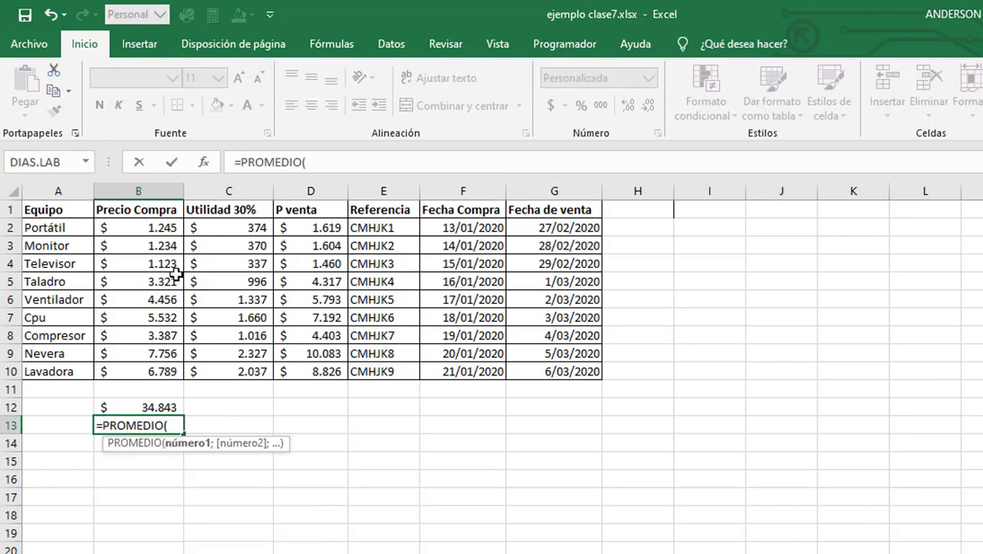
drag(152, 222, 153, 246)
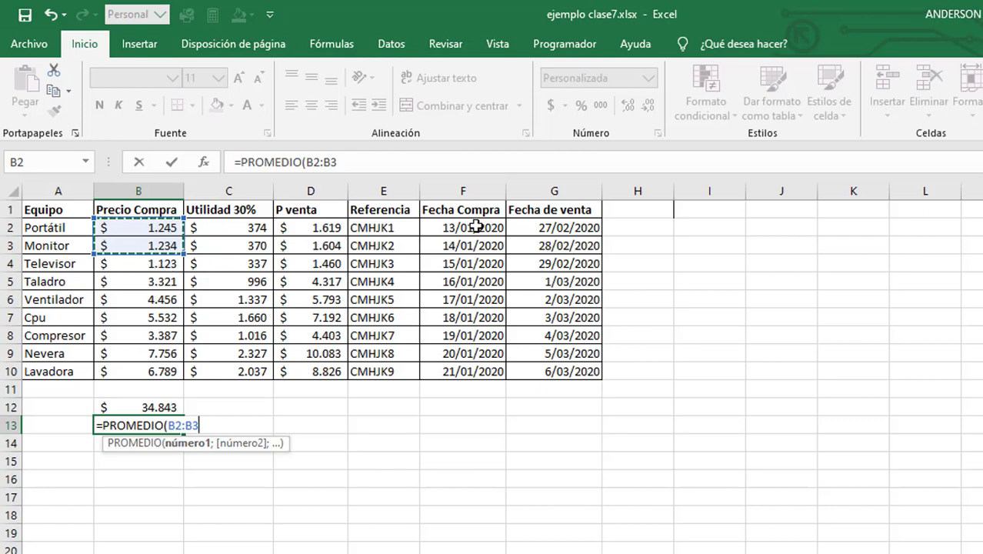
text(;)
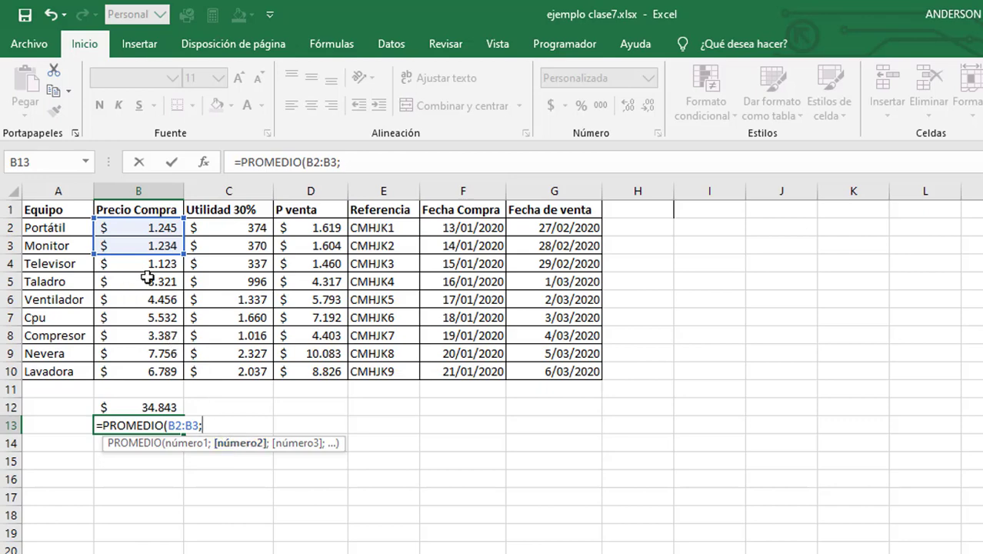
drag(150, 280, 153, 295)
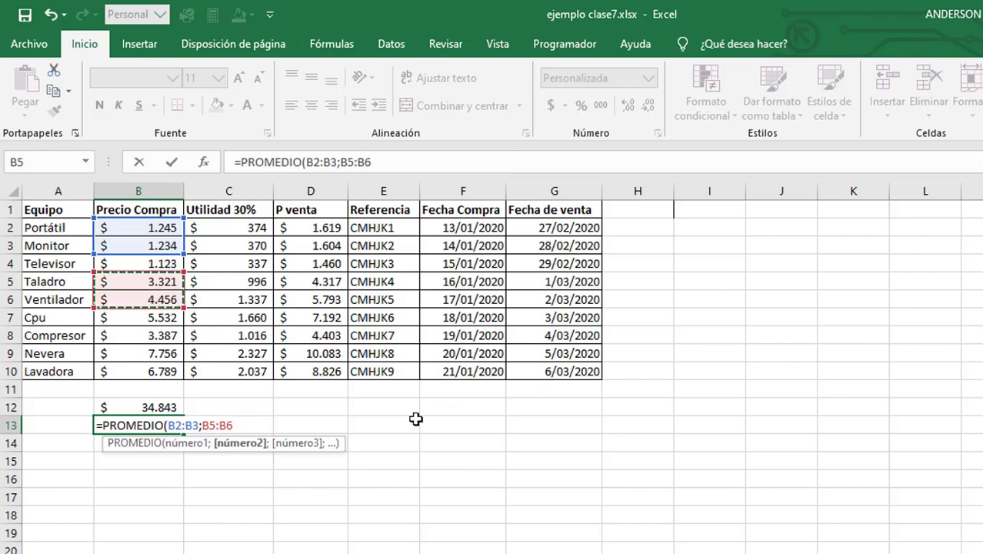
text(;)
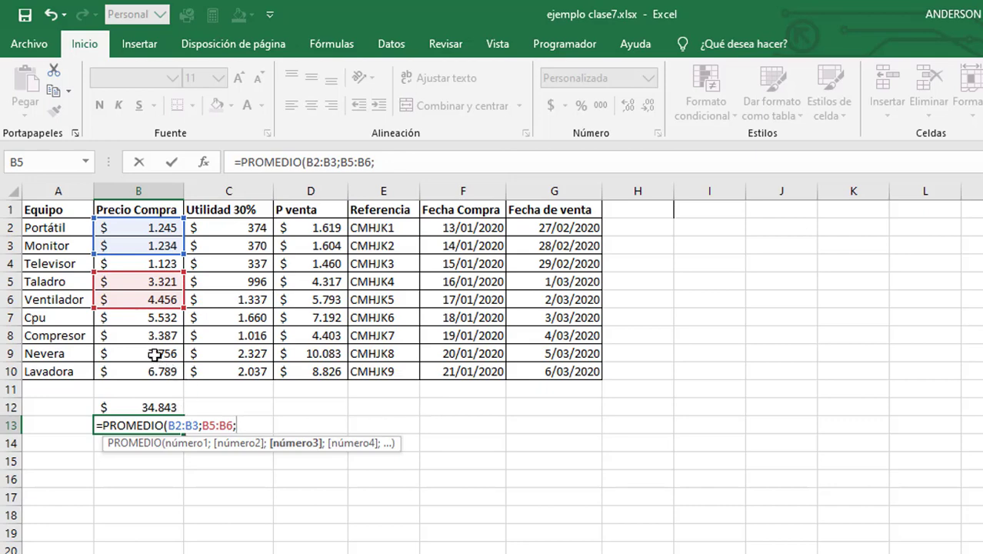
drag(155, 360, 156, 374)
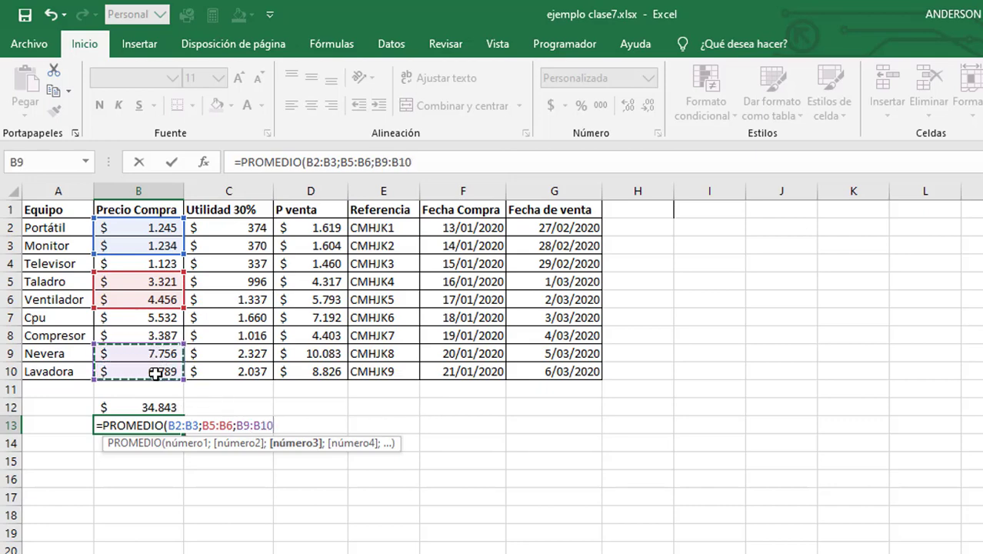
key(Return)
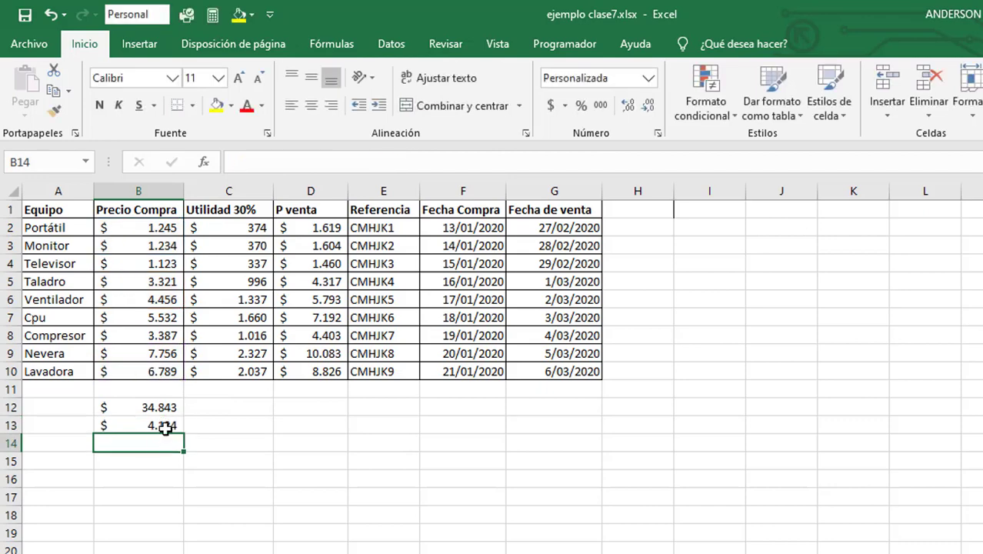
click(165, 428)
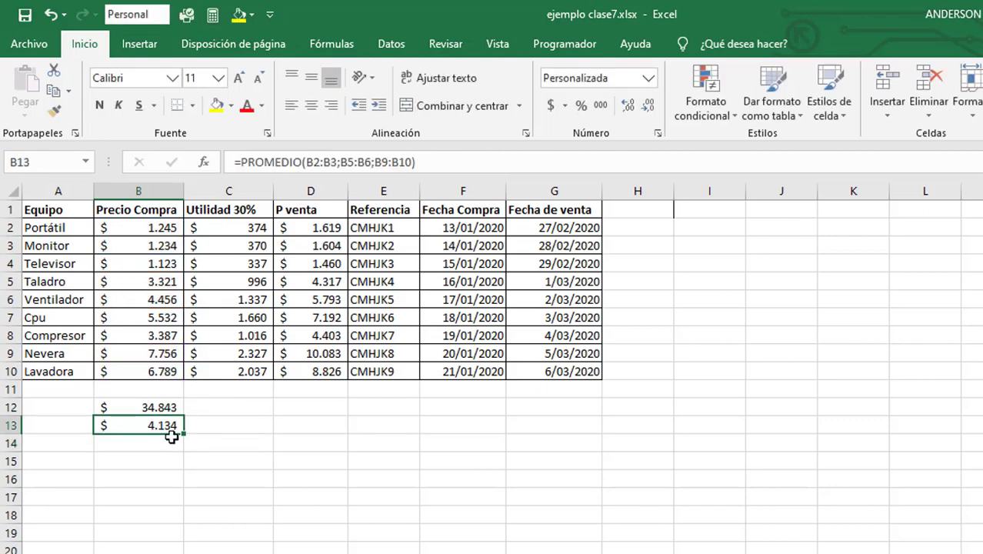
double_click(170, 425)
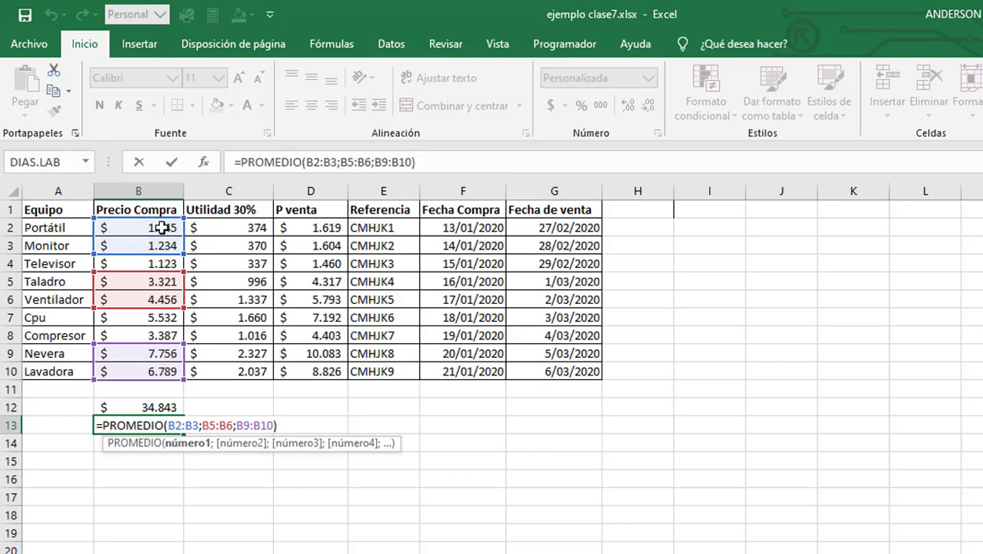
key(Return)
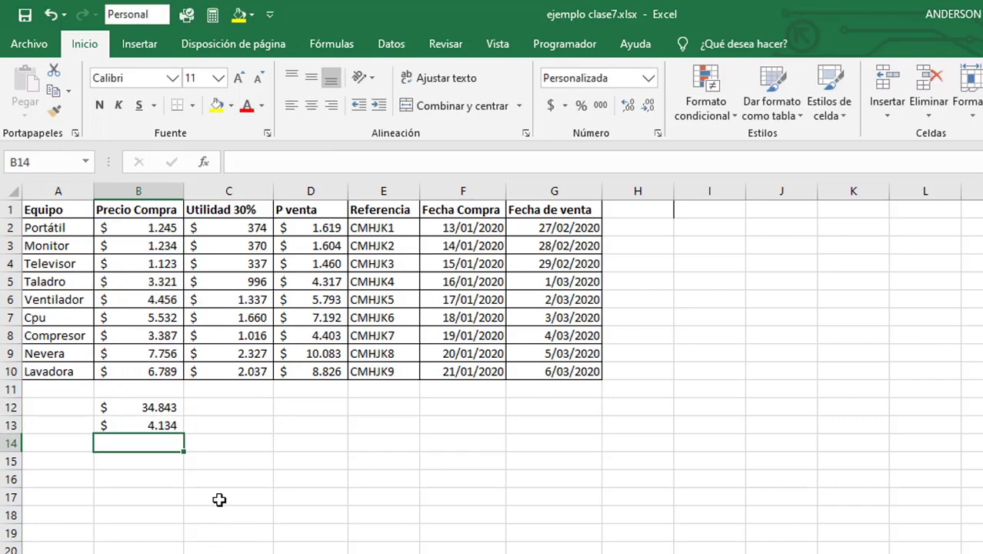
Step: Count the numeric purchase prices in B14 with =CONTAR(B2:B10) and check the result against the counted cells
text(=)
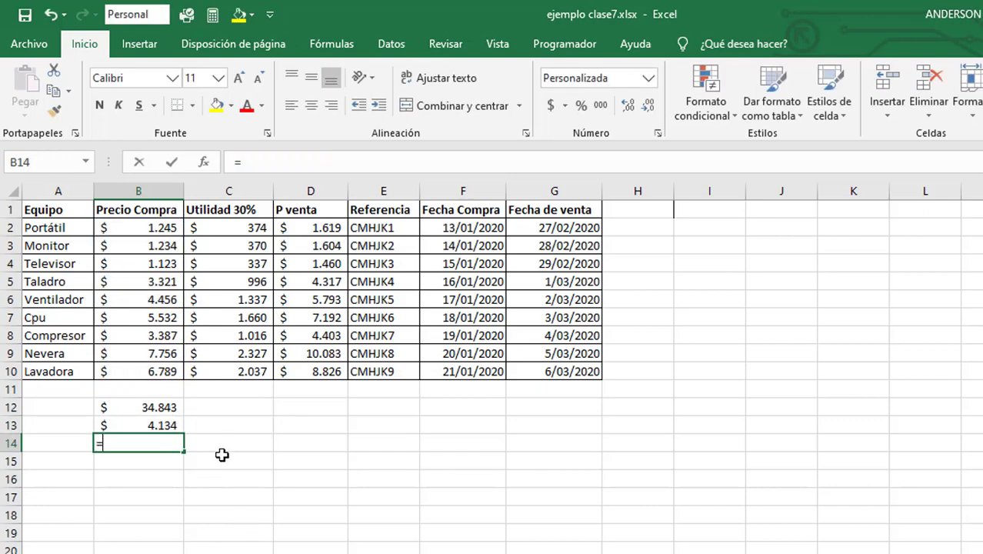
text(con)
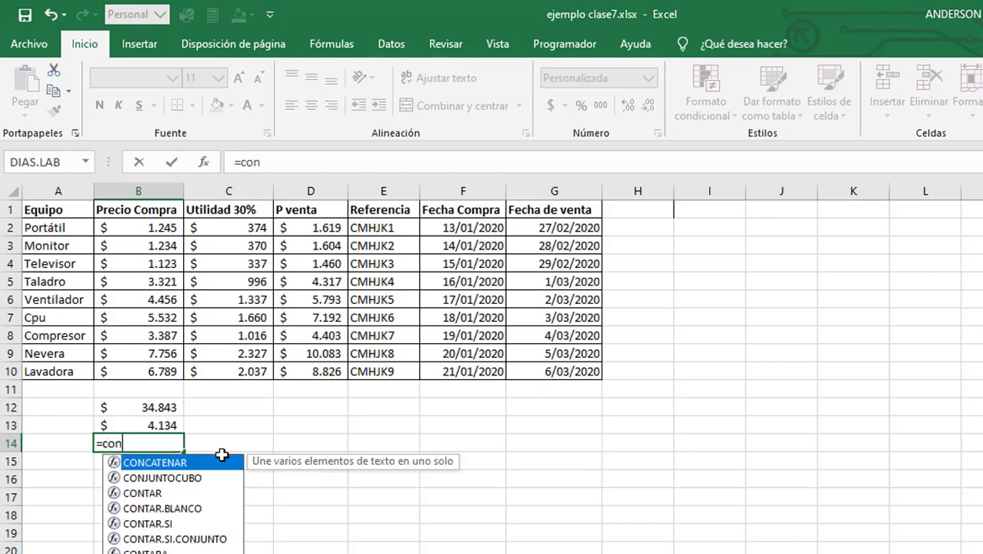
text(tar)
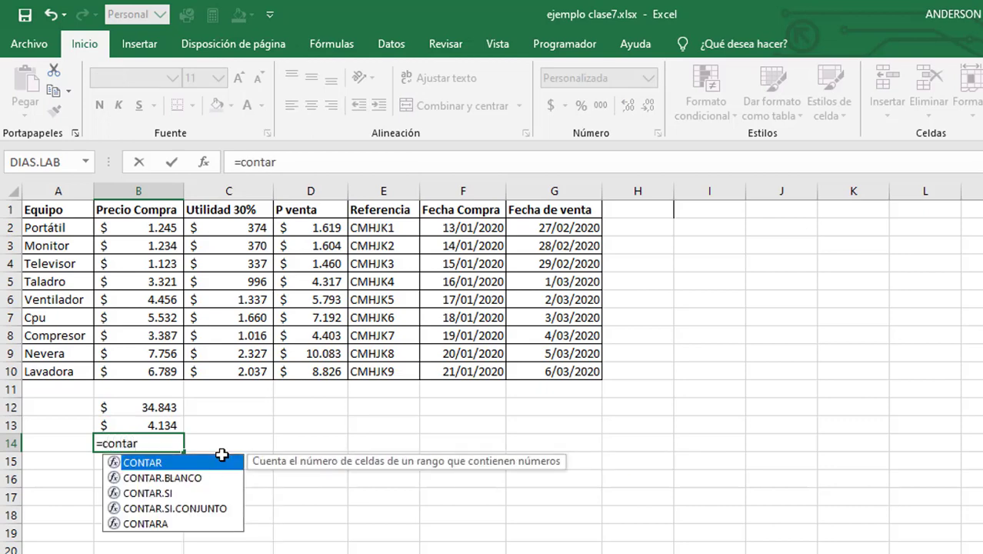
key(Tab)
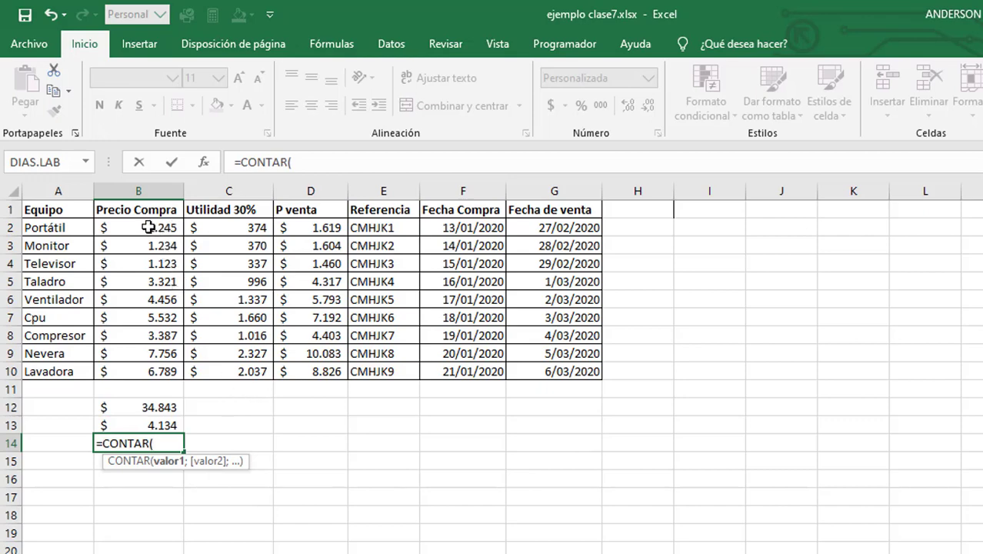
drag(148, 228, 150, 366)
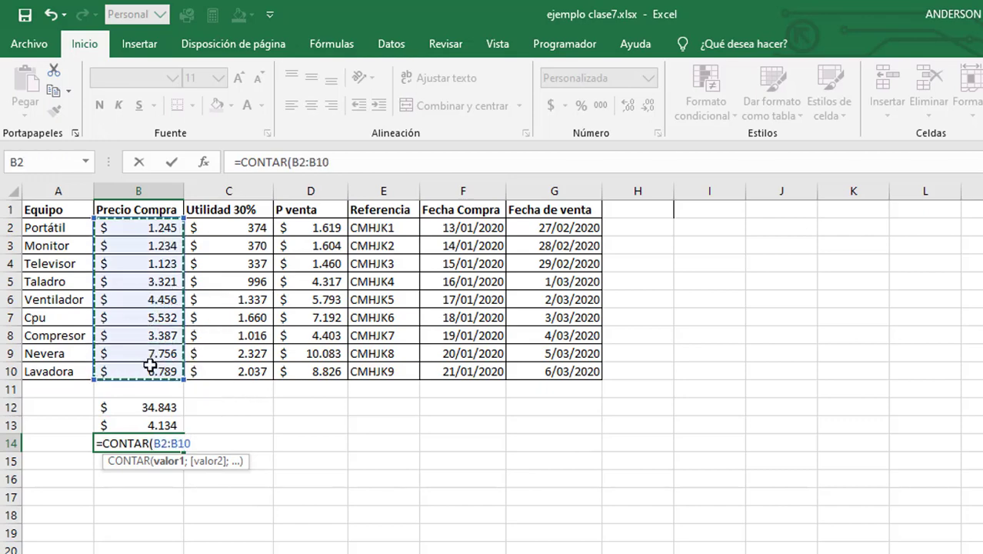
key(Return)
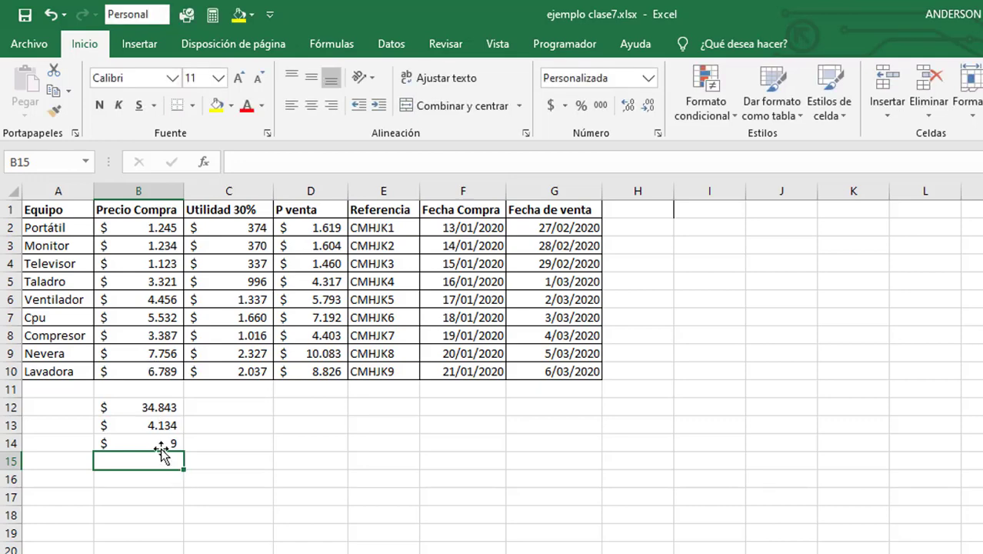
click(160, 442)
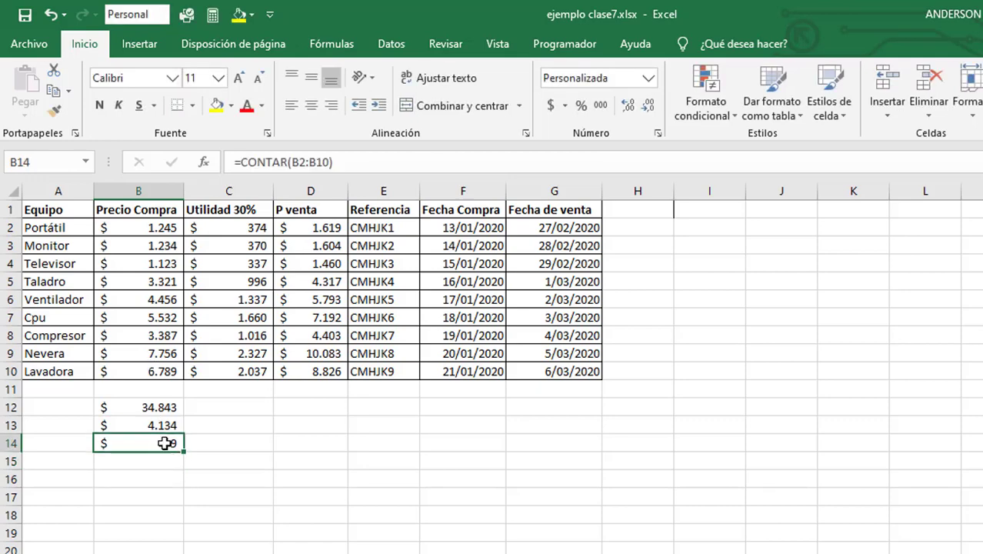
click(144, 370)
drag(145, 370, 137, 229)
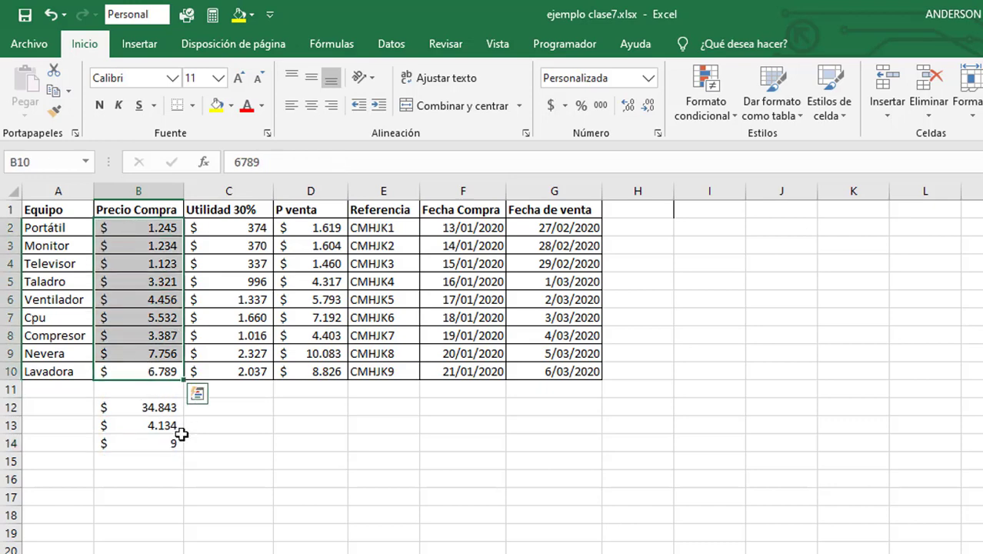
click(174, 444)
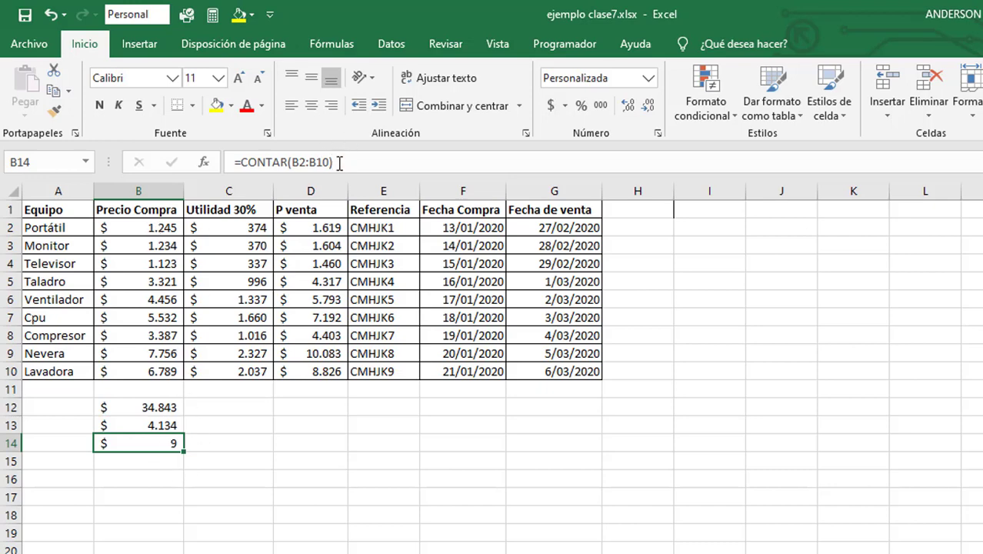
Step: Try the CONTAR formula in B14 on the equipment names by changing its range to A2:A10
drag(339, 163, 291, 163)
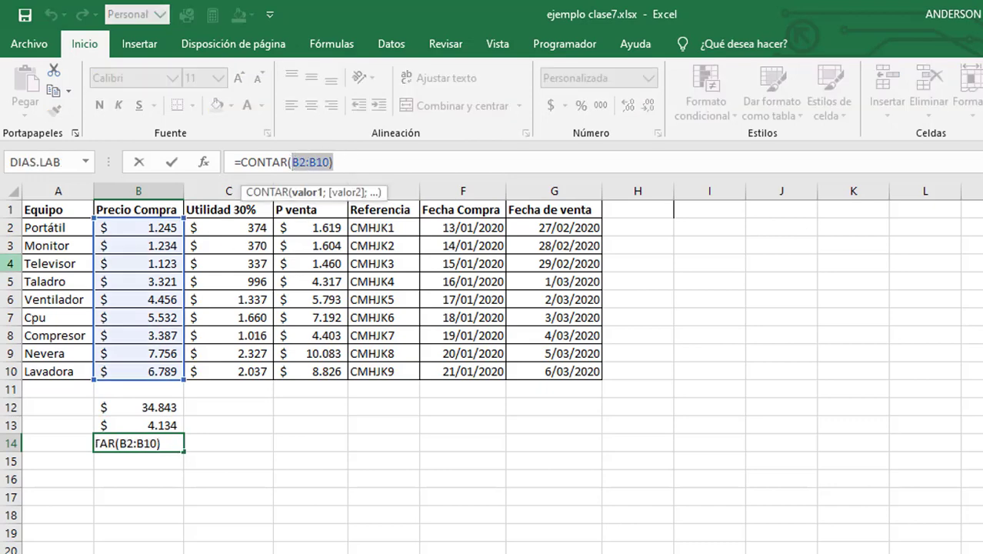
drag(46, 228, 44, 375)
key(Return)
click(158, 441)
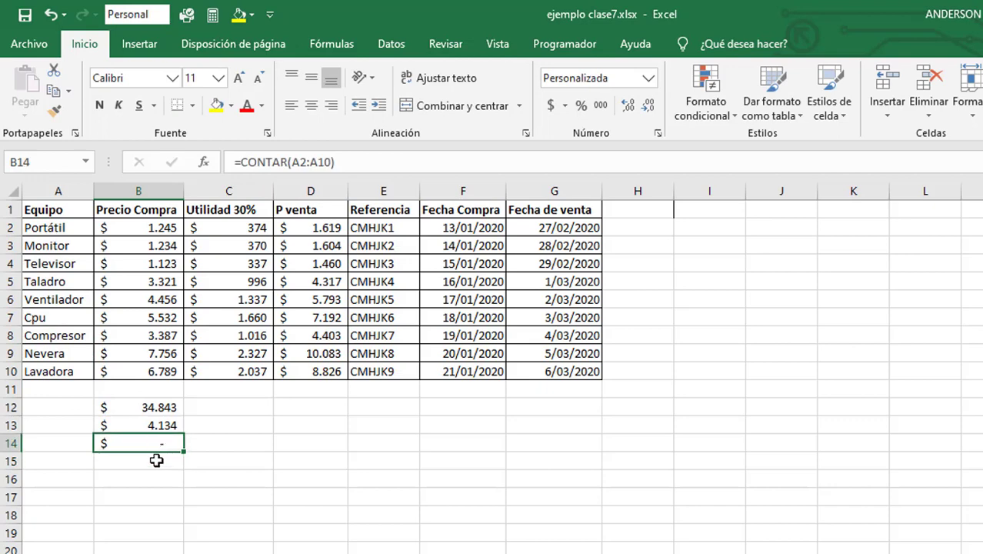
Step: Set the range of the CONTAR formula in B14 back to the purchase prices, B2:B10
drag(335, 161, 292, 161)
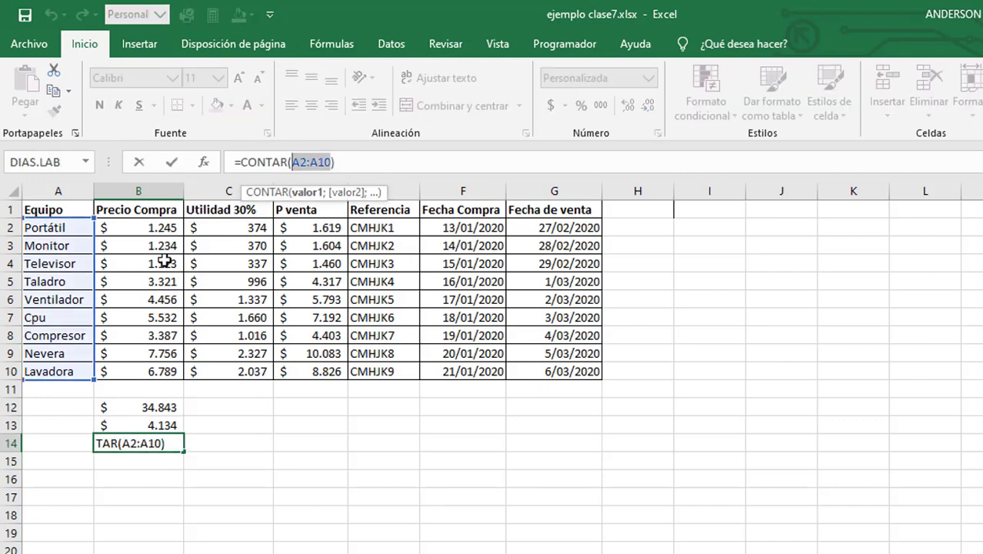
drag(157, 227, 171, 371)
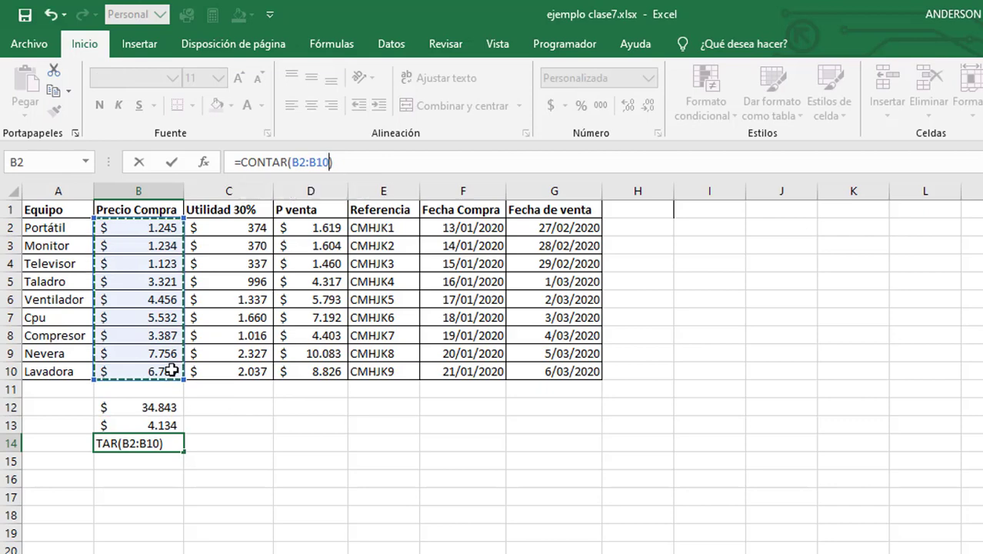
key(Return)
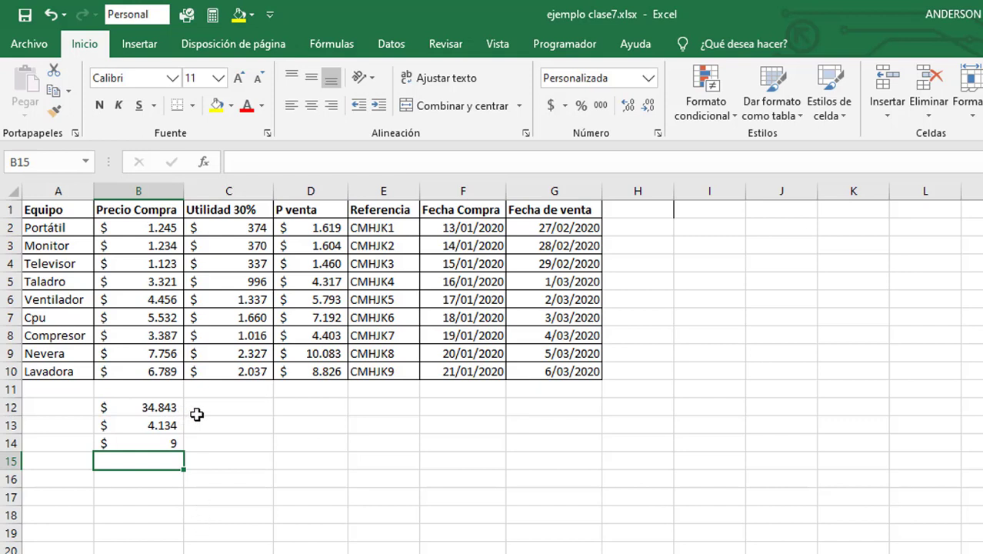
Step: Review the sum, average and count formulas in B12:B14 below the purchase prices
drag(159, 408, 166, 442)
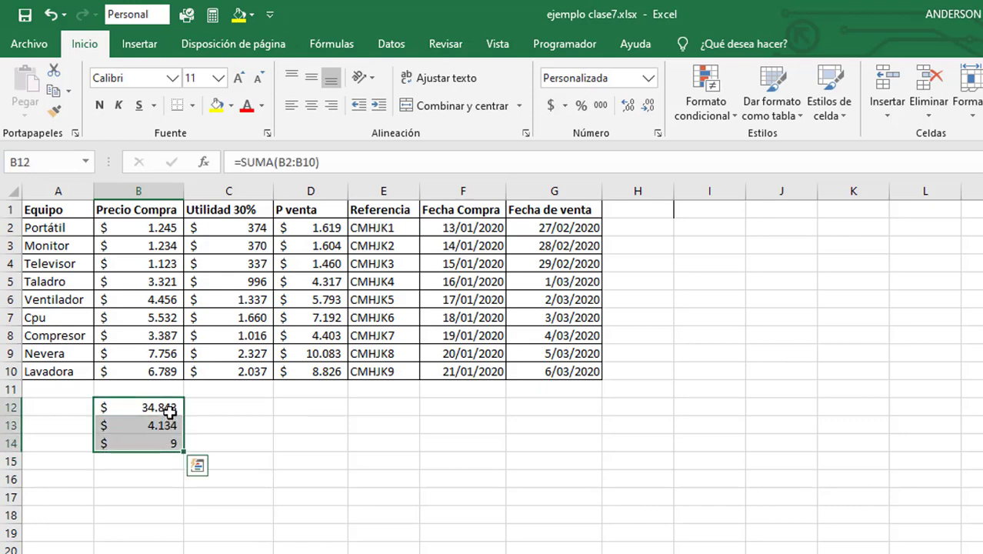
click(169, 410)
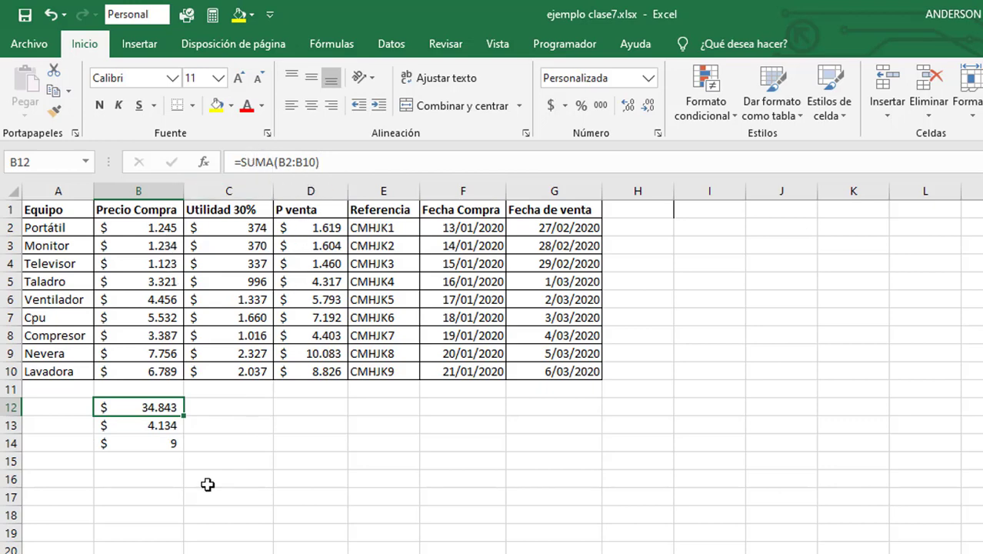
click(163, 426)
click(162, 463)
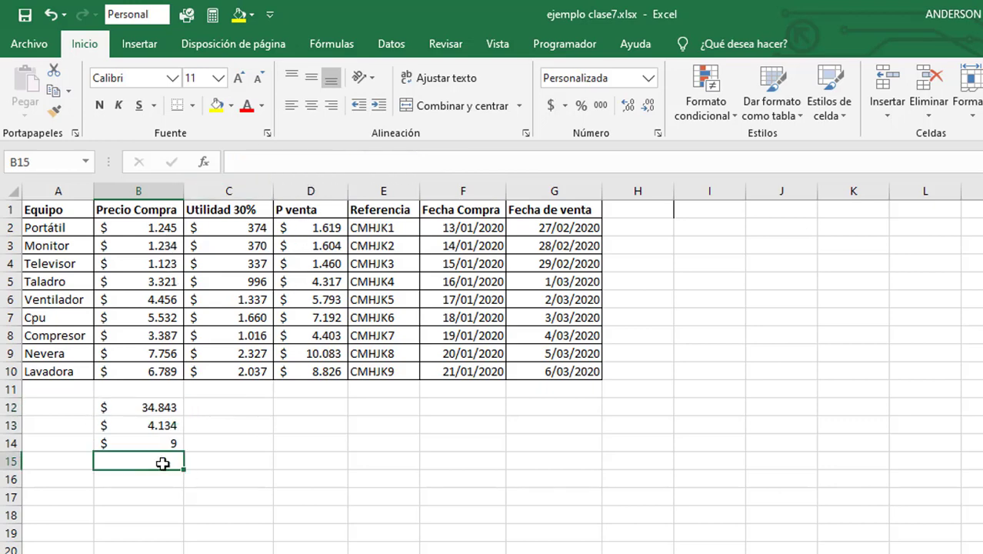
click(257, 425)
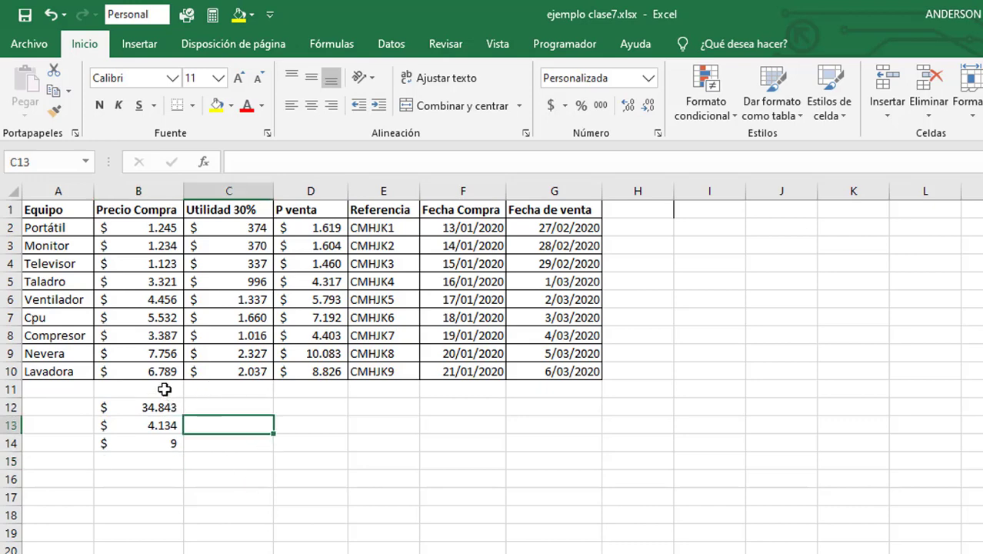
Step: Total the purchase prices in B11 with AutoSum as =SUMA(B2:B10), fill it across to D11, and check the columns it sums
click(164, 390)
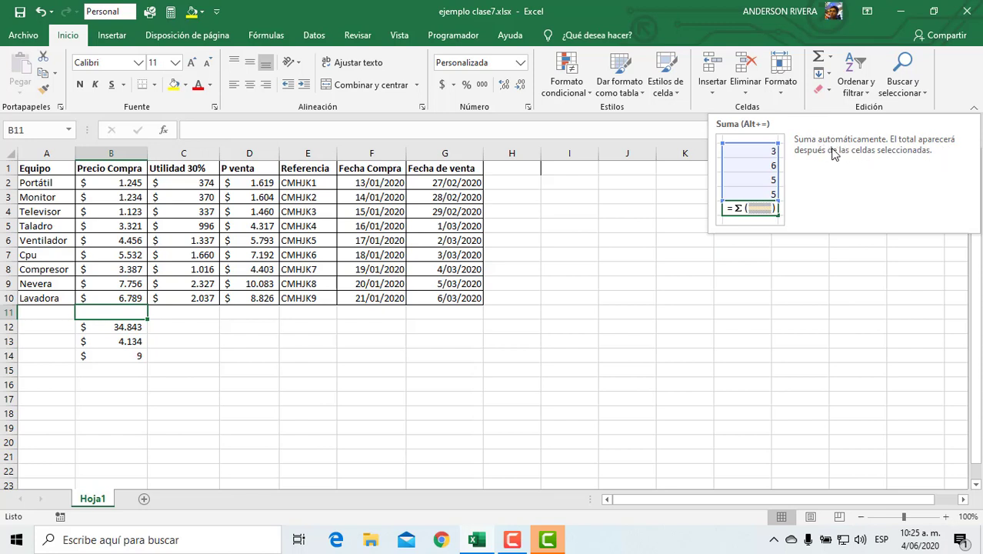
click(818, 56)
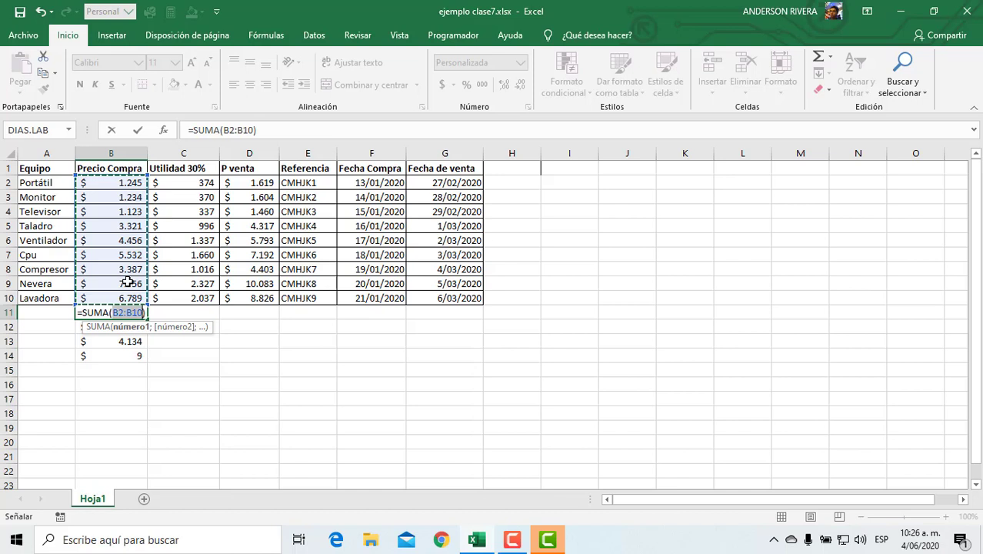
key(ctrl+Return)
key(Down)
click(135, 313)
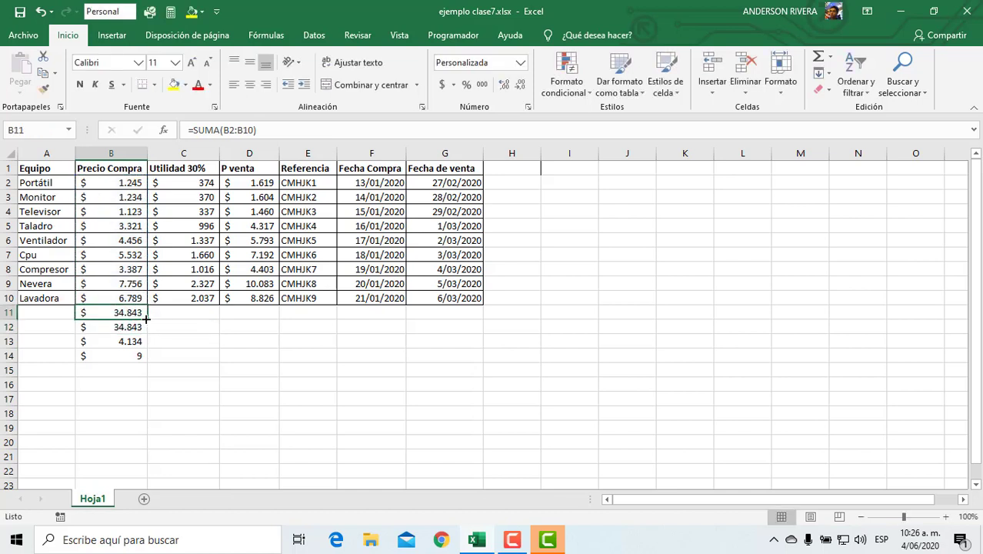
drag(147, 319, 260, 315)
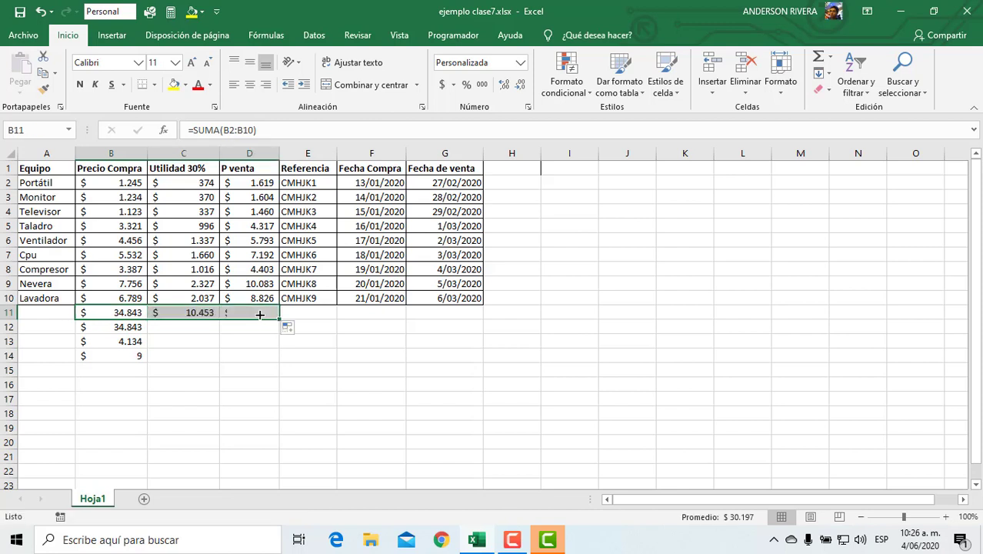
click(183, 309)
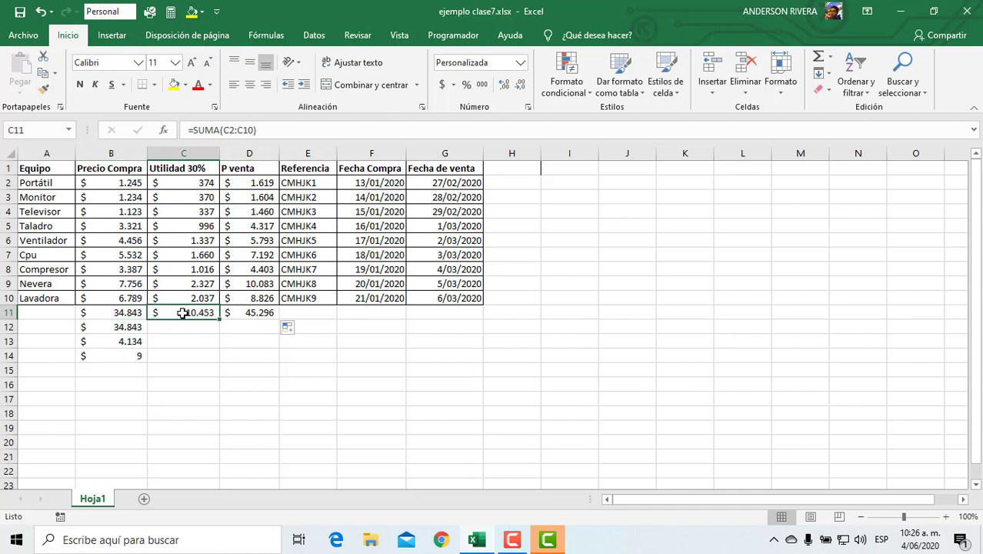
drag(195, 183, 192, 306)
drag(261, 186, 260, 299)
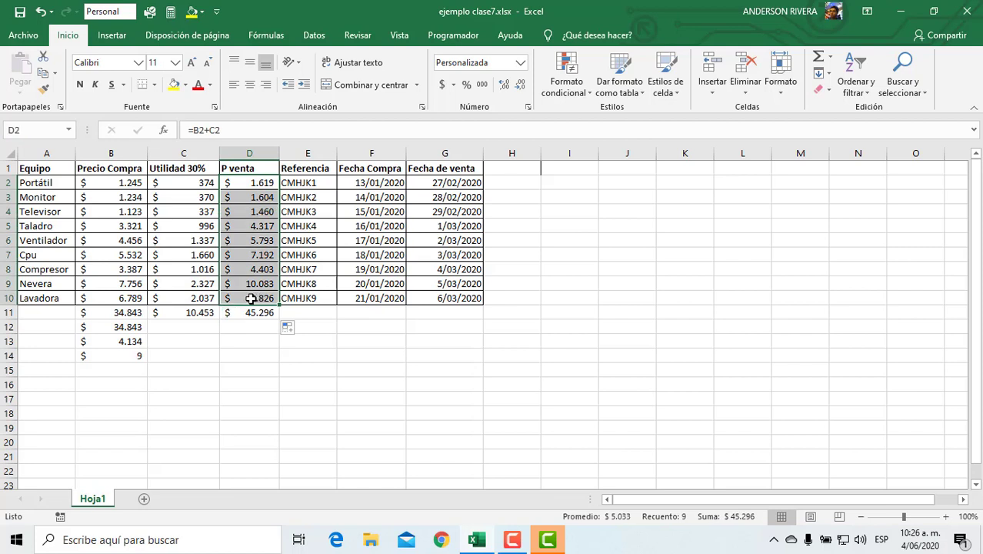
Step: Check which cells the SUMA formulas in B11, C11 and D11 add up
double_click(193, 312)
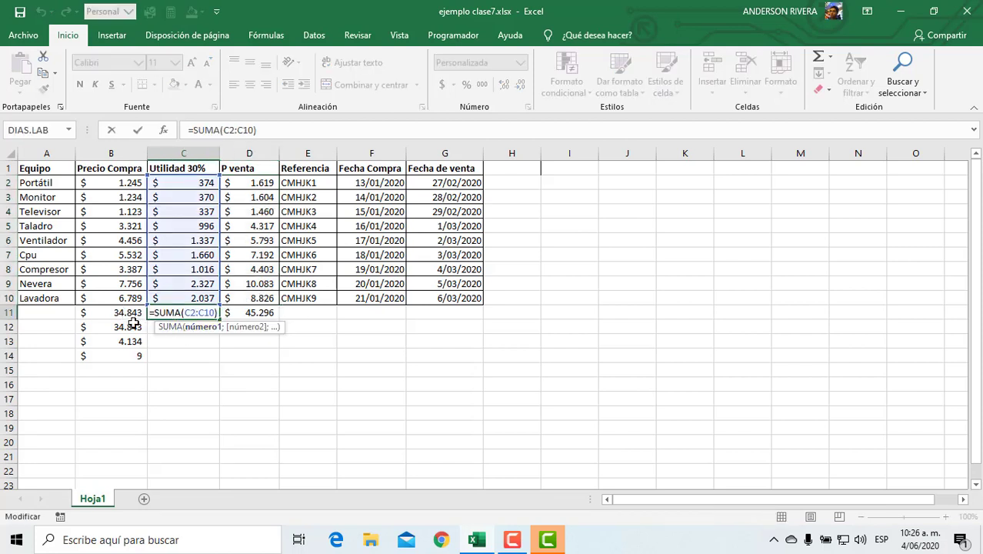
key(Escape)
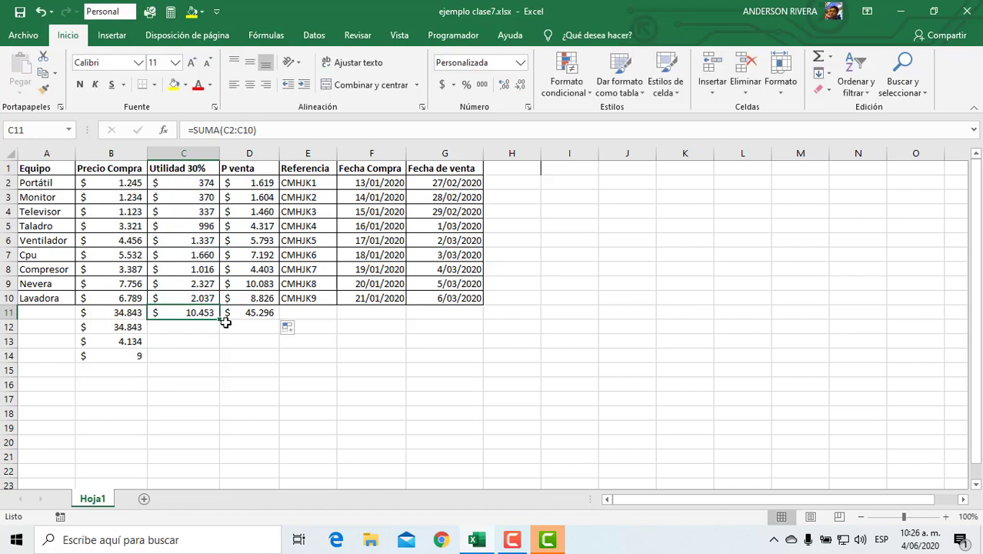
click(178, 181)
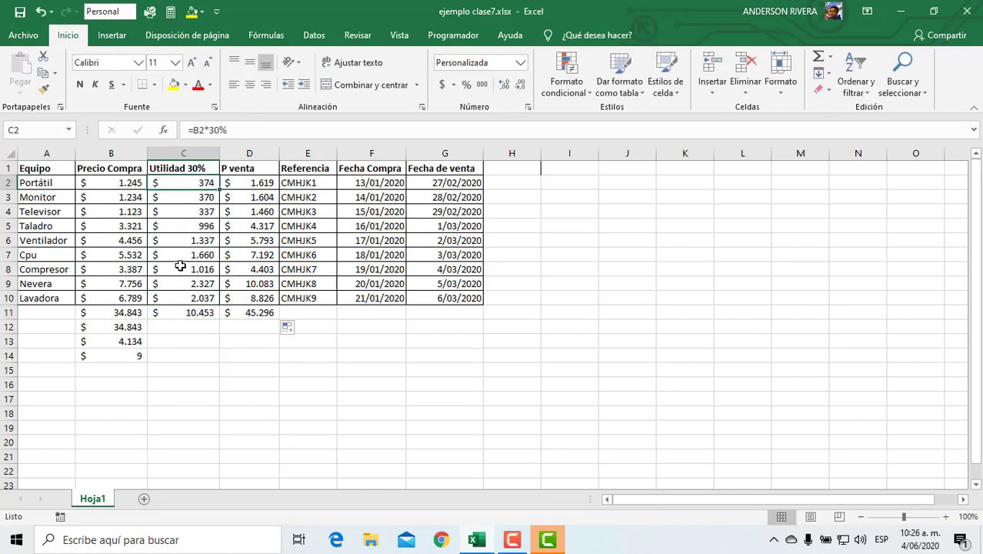
click(128, 354)
double_click(128, 313)
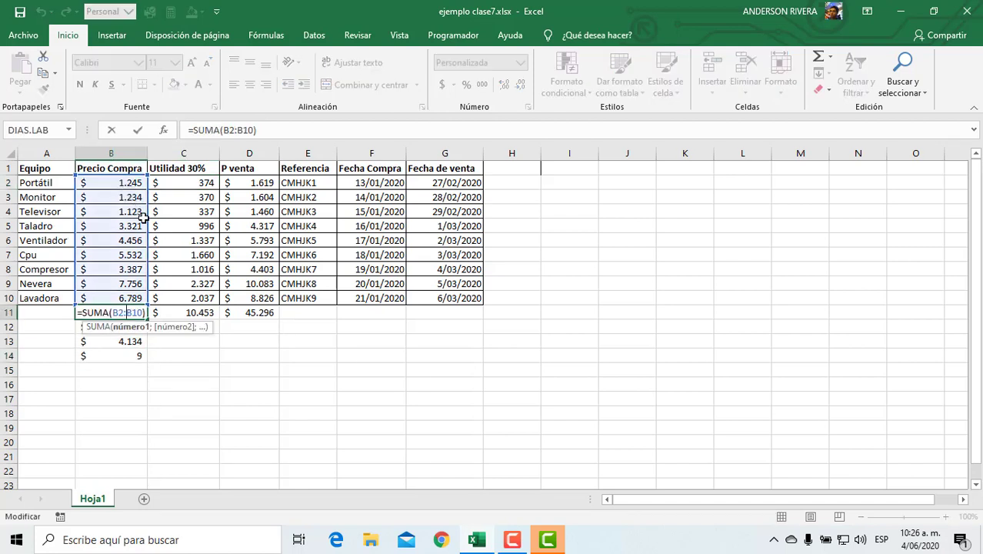
key(Escape)
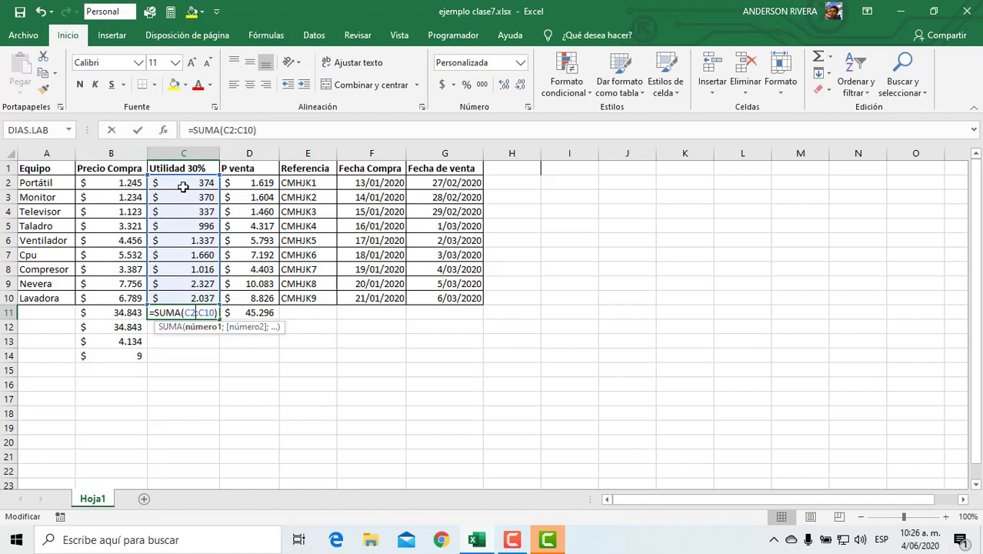
key(Escape)
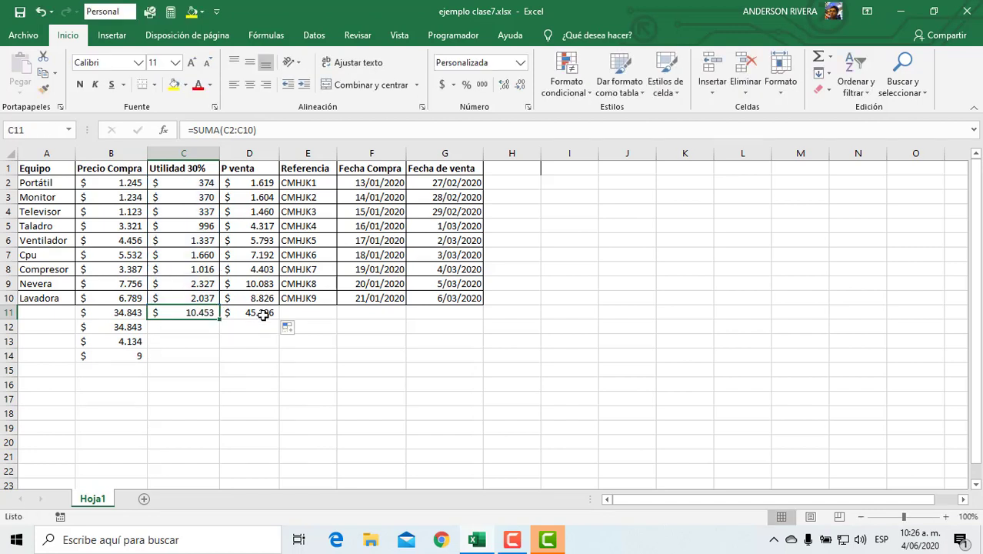
double_click(265, 313)
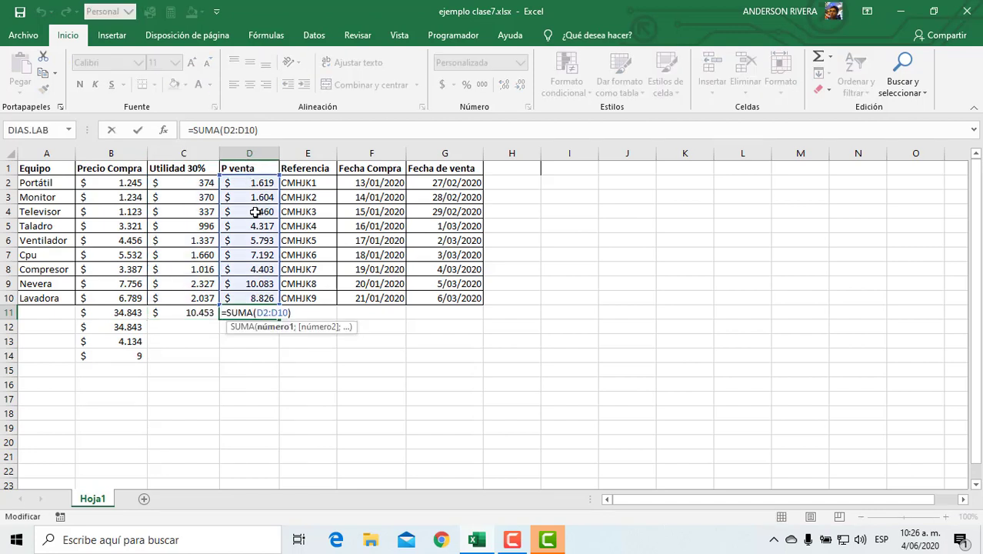
key(Escape)
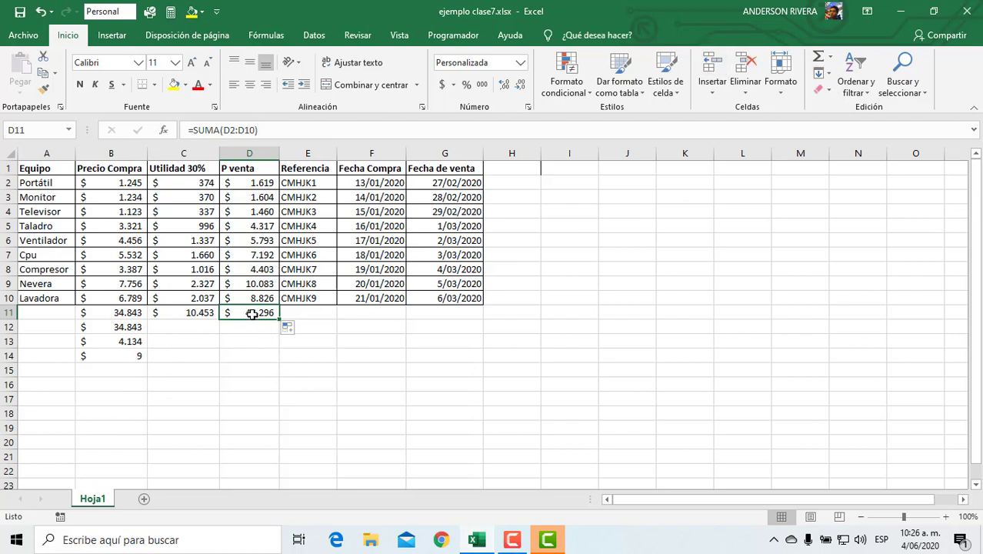
Step: Clear the sale price total in D11 and recreate it with AutoSum as =SUMA(D2:D10)
key(Delete)
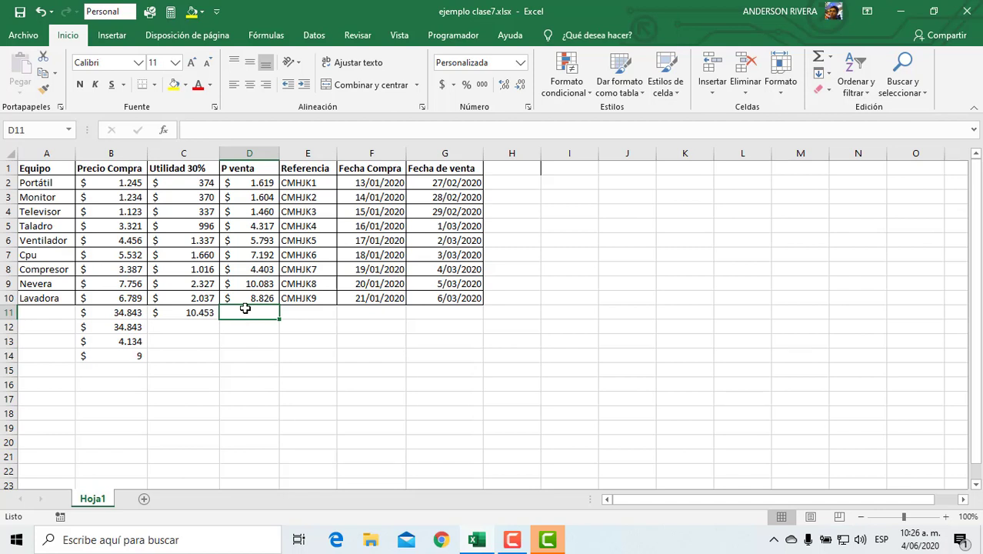
key(alt+equal)
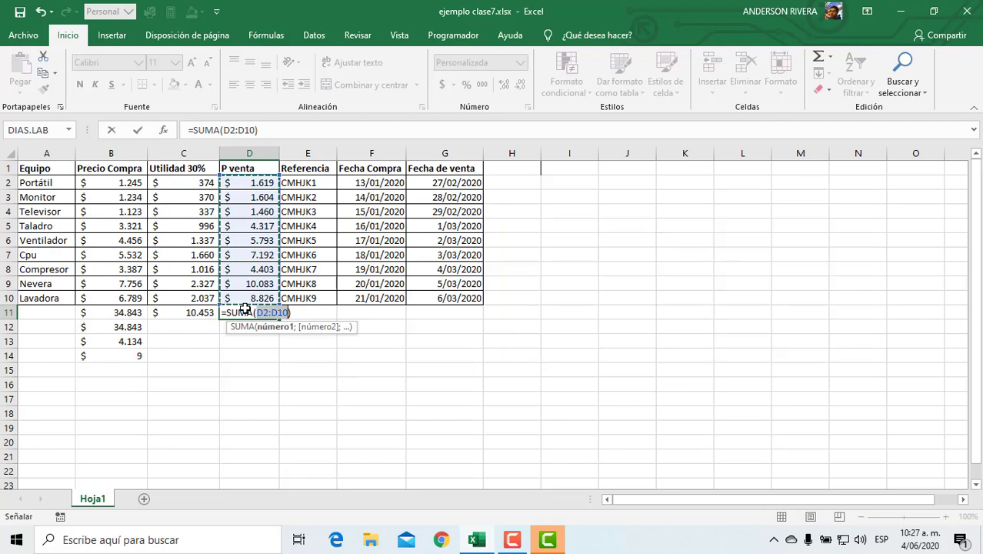
key(Return)
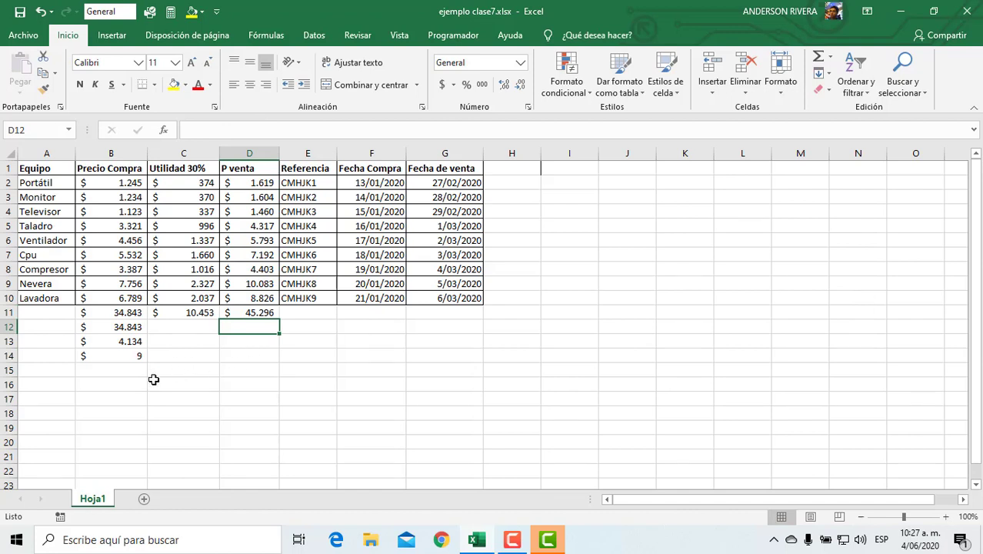
Step: Average the sale prices in D13 with AutoSum's Promedio, narrowing the range to D2:D10, and check it against the column
click(233, 343)
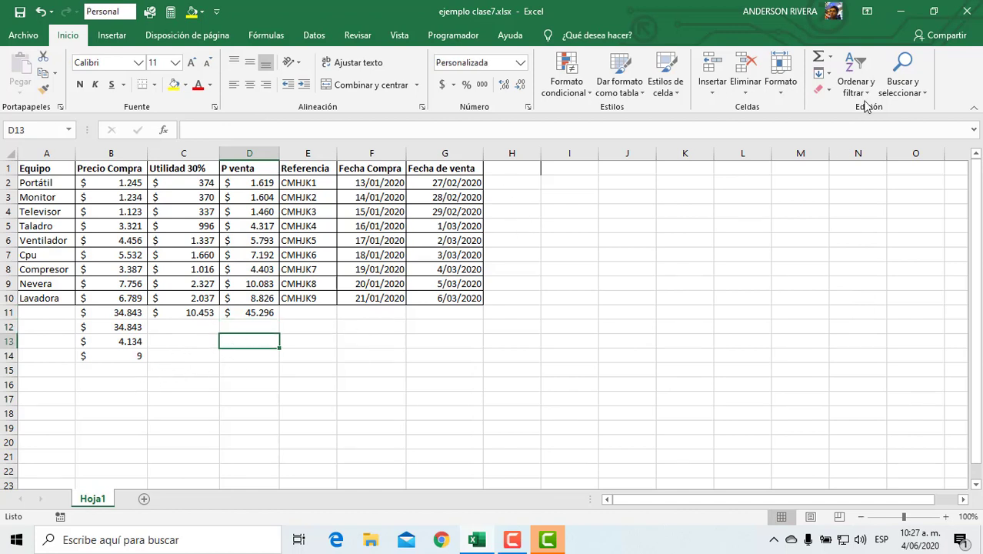
click(830, 59)
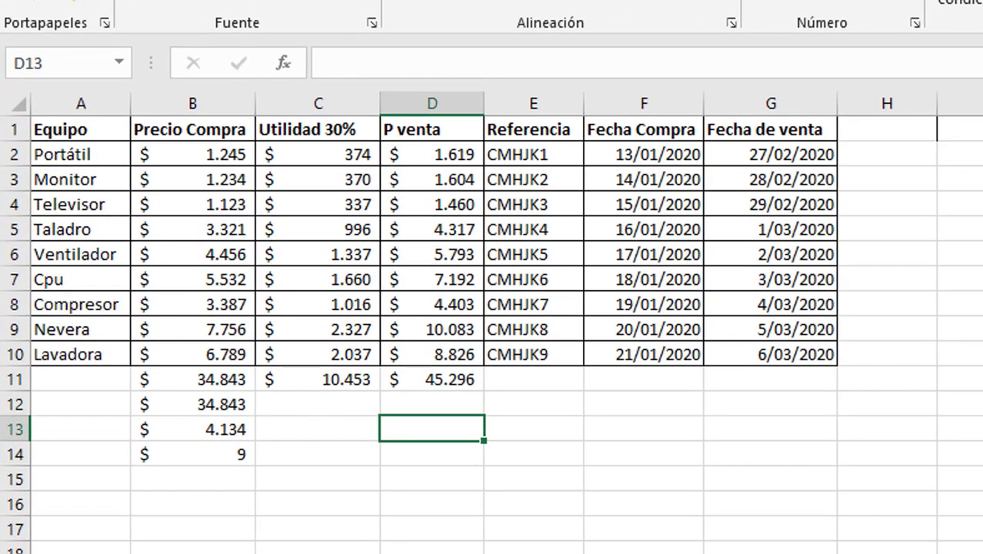
click(981, 3)
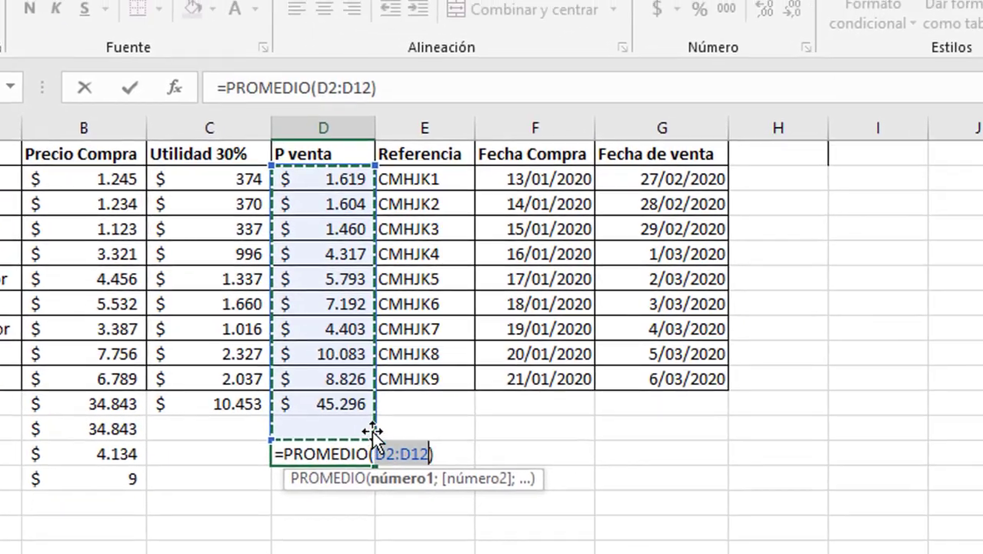
drag(483, 414, 486, 362)
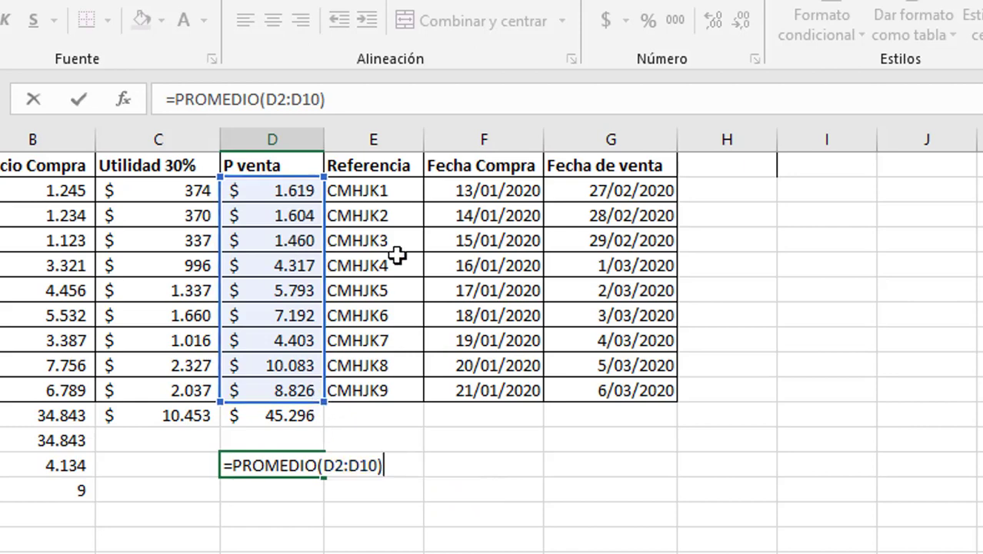
key(Return)
click(290, 466)
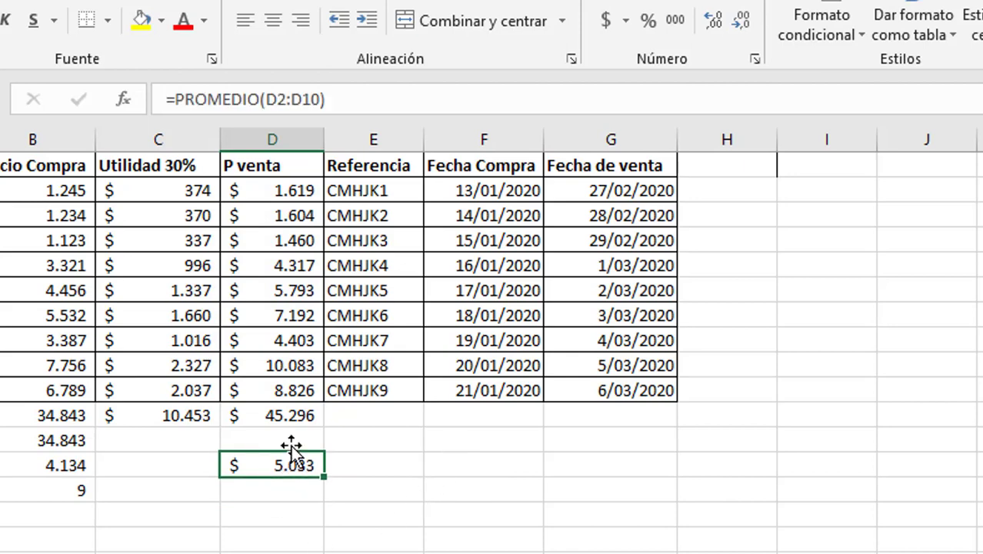
drag(259, 190, 269, 392)
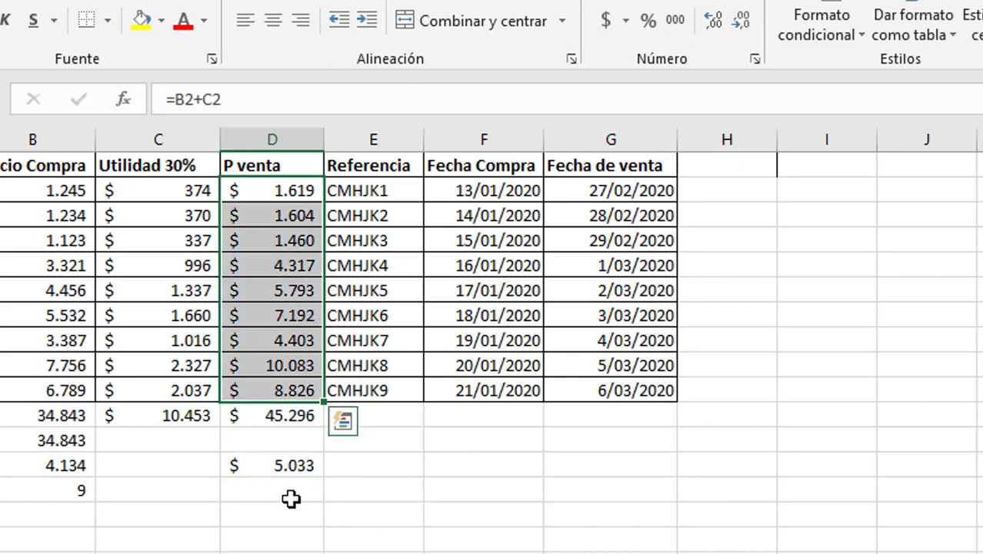
Step: Find the highest sale price in D14 with AutoSum's Máx function over D2:D10
click(293, 487)
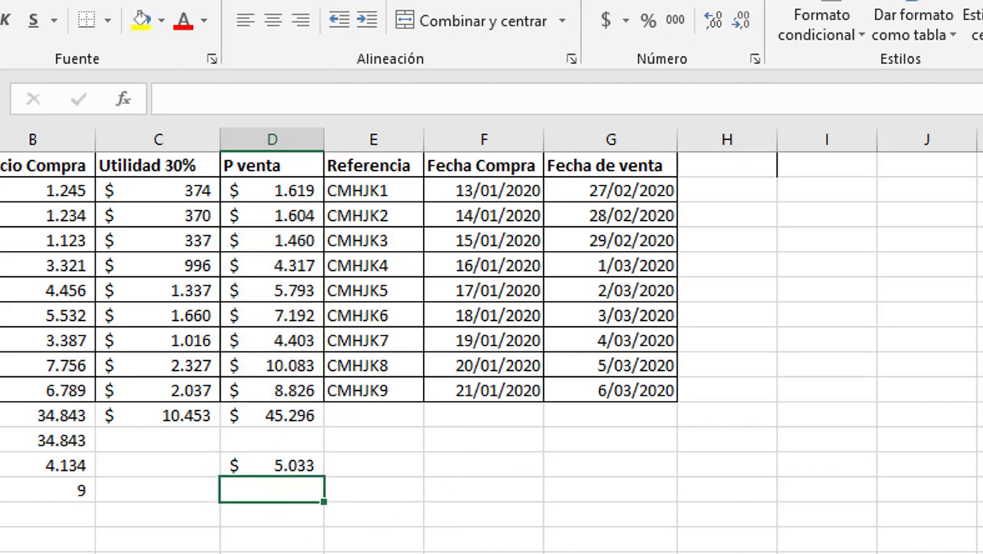
click(721, 68)
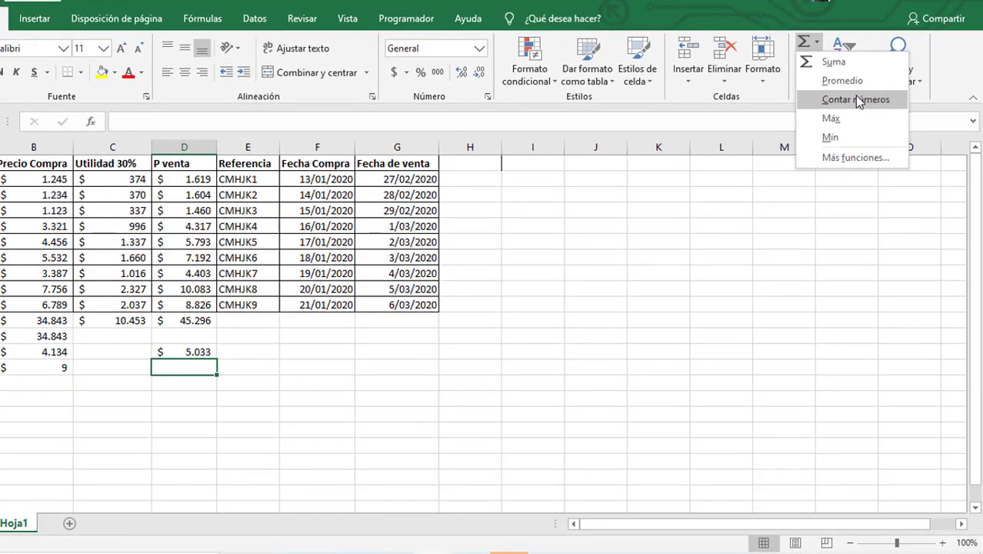
click(49, 370)
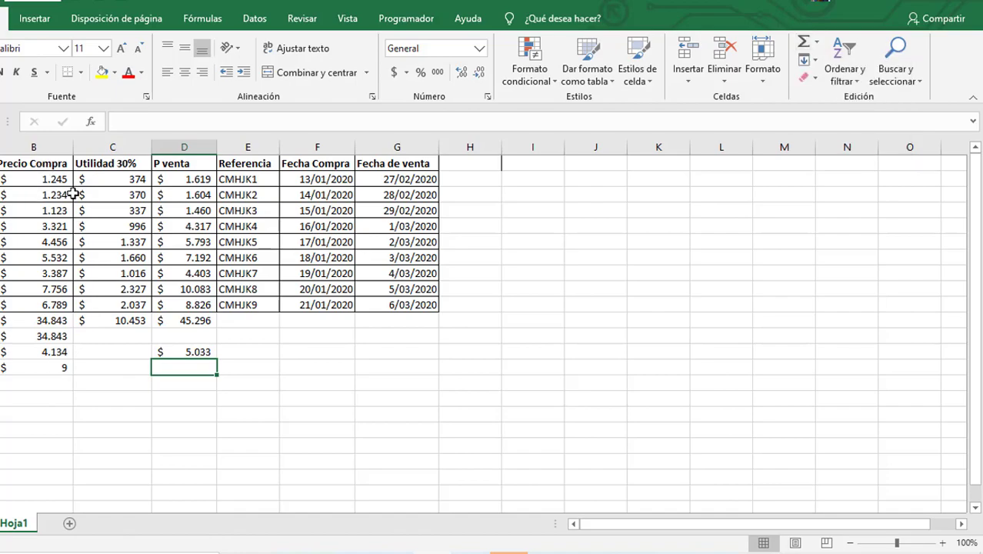
click(816, 41)
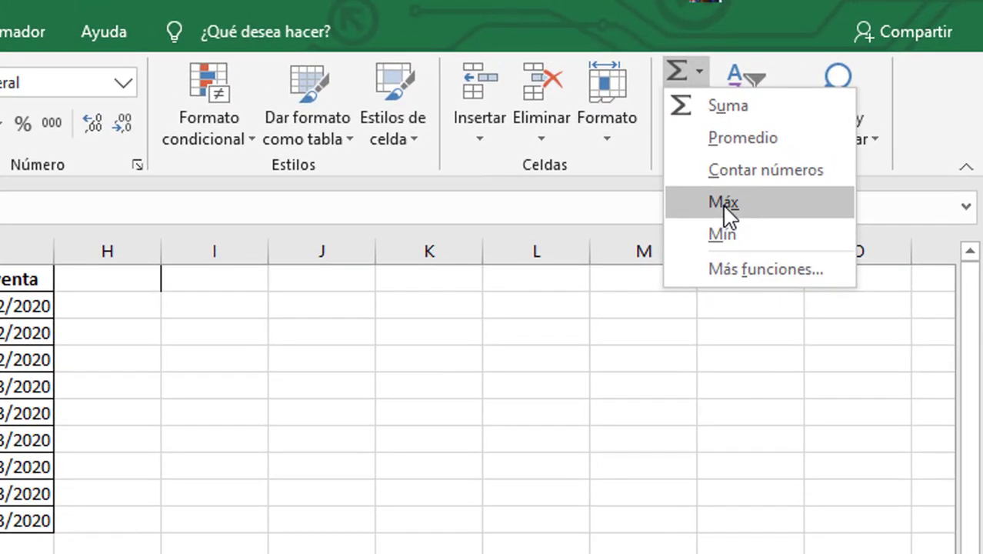
click(750, 179)
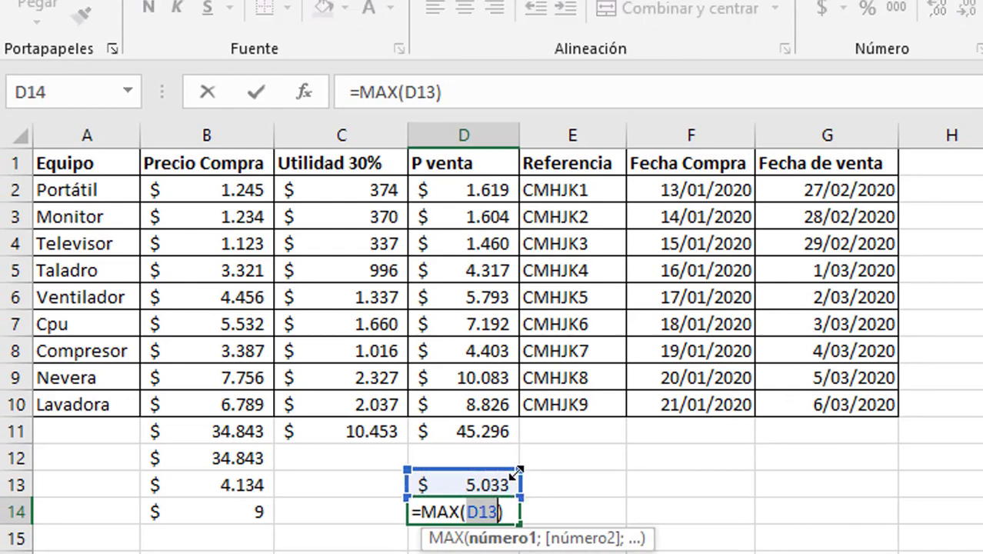
drag(508, 483, 507, 180)
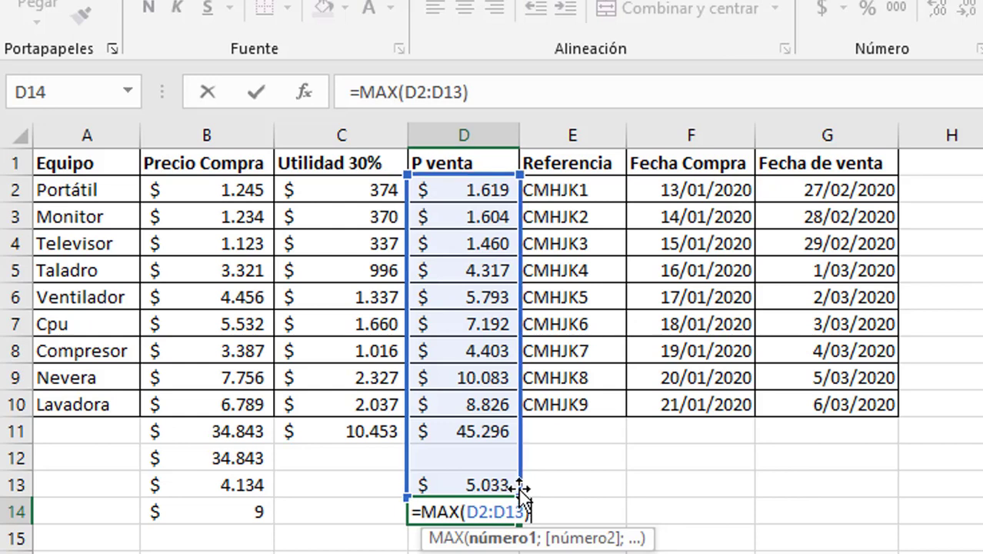
key(Return)
click(481, 514)
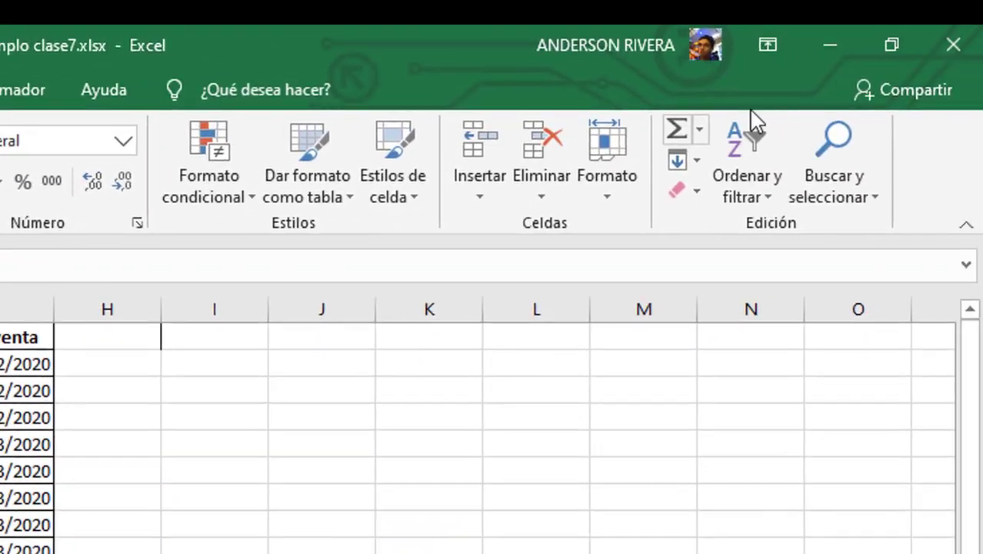
Step: Find the lowest sale price in D15 with AutoSum's Mín function, setting its range to D2:D10
click(698, 132)
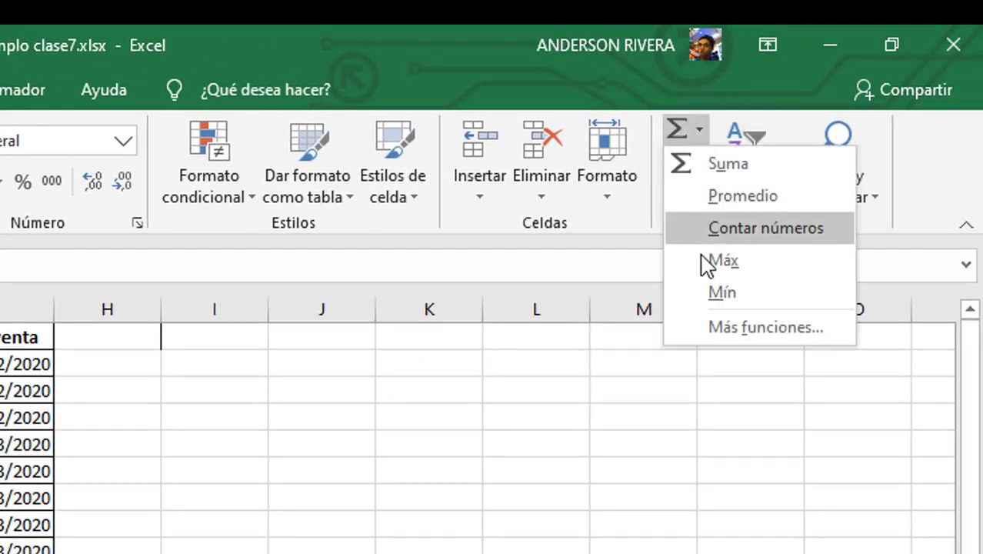
click(720, 294)
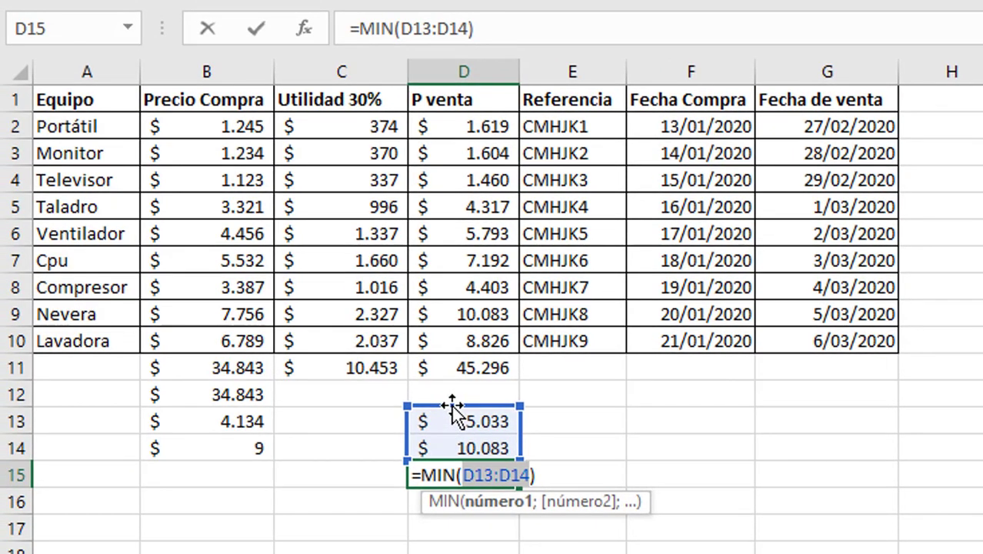
drag(453, 408, 478, 131)
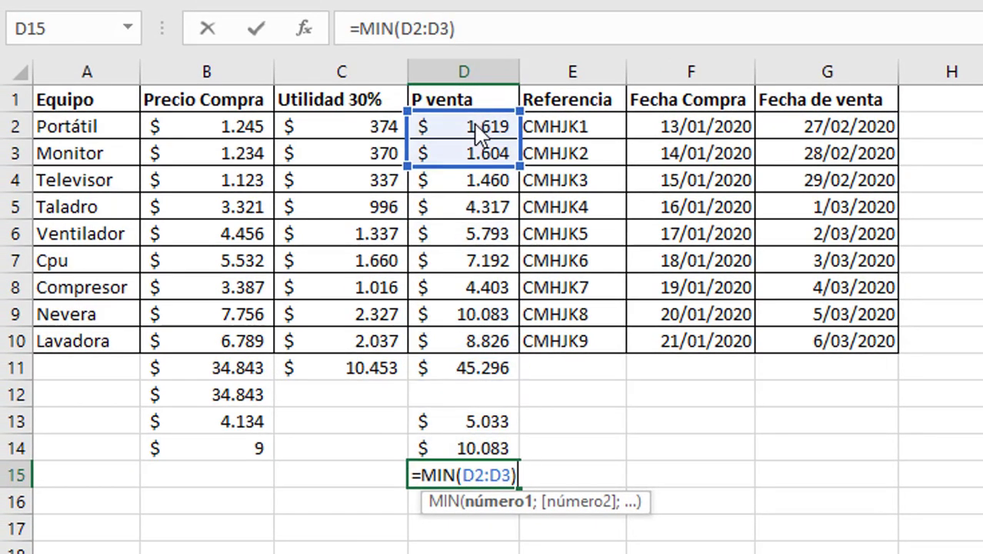
drag(518, 163, 507, 341)
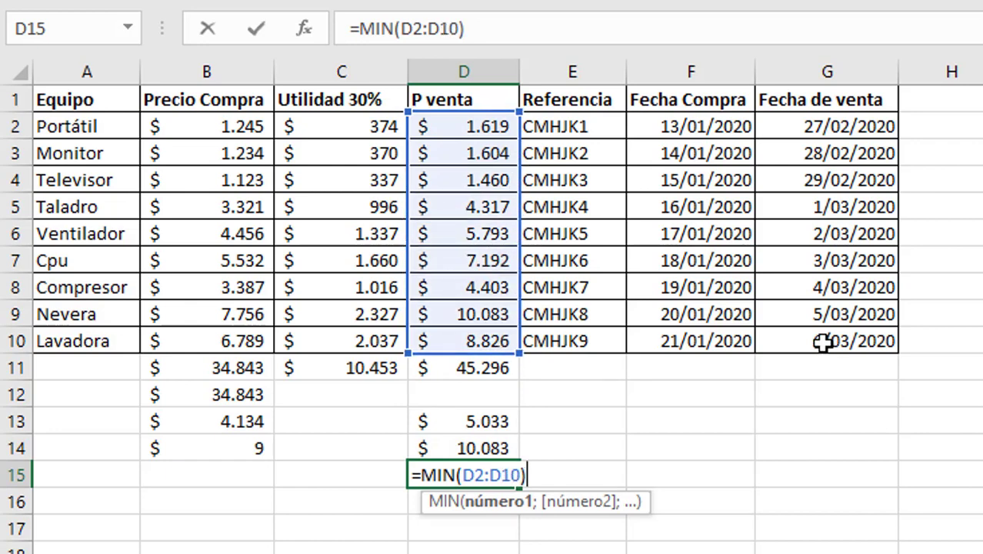
key(Return)
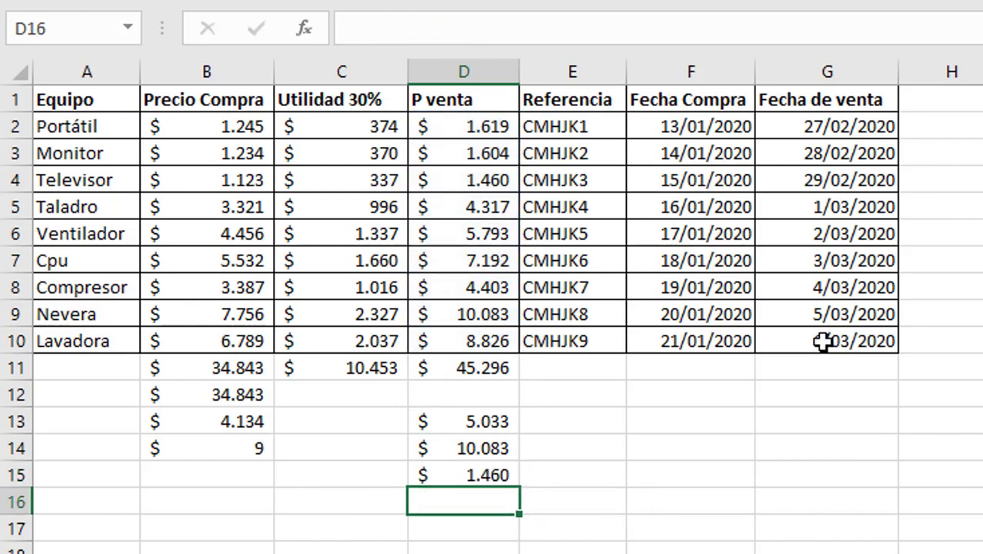
Step: Compare the minimum in D15 with the Televisor sale price and the whole P venta column
click(472, 472)
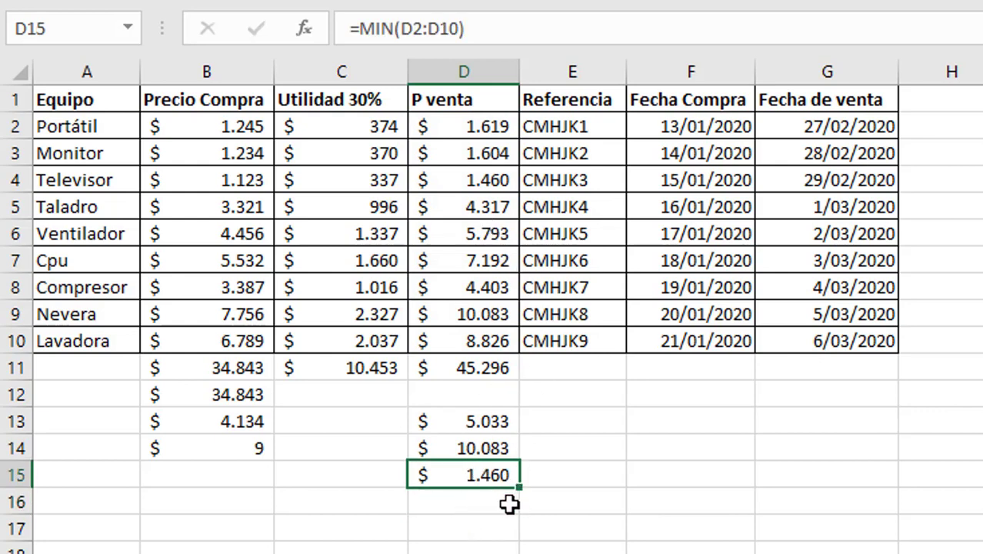
click(483, 181)
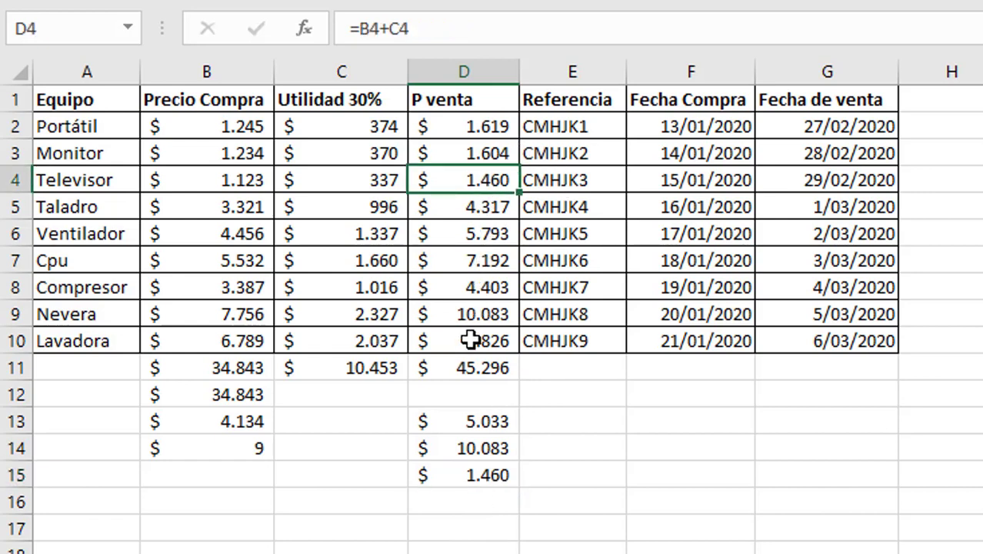
drag(471, 340, 489, 128)
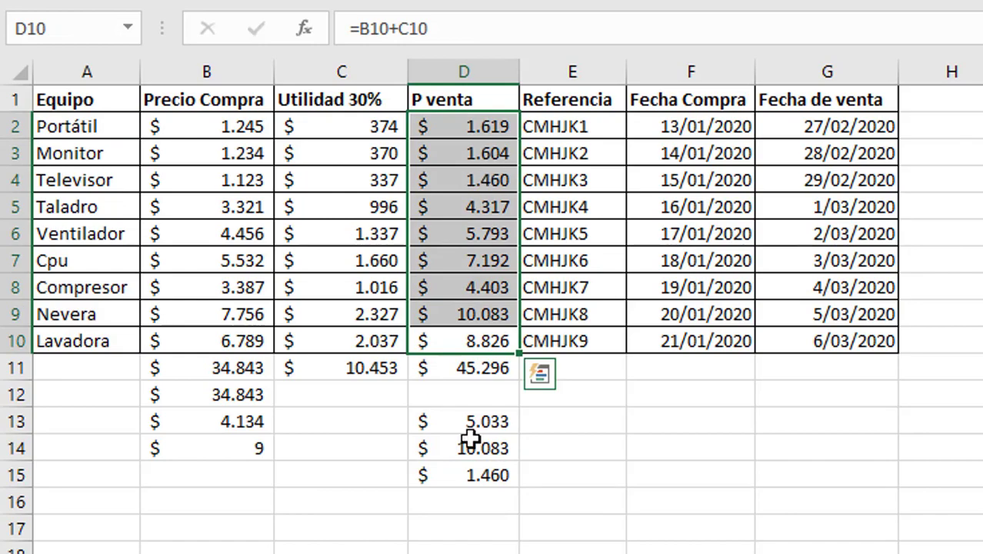
Step: With the empty cell D18 selected, browse the function library's categories and its list of Matemáticas y trigonométricas functions
click(479, 546)
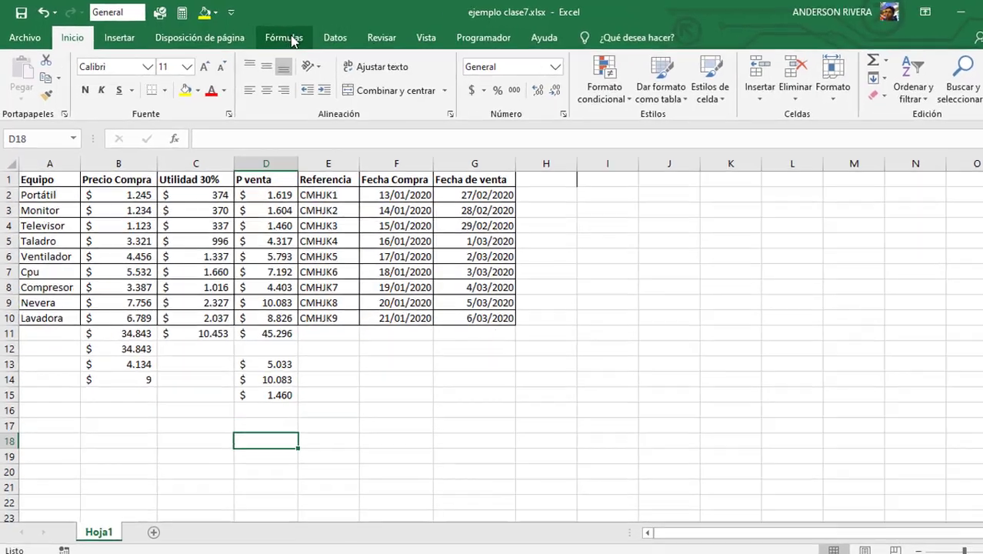
click(273, 36)
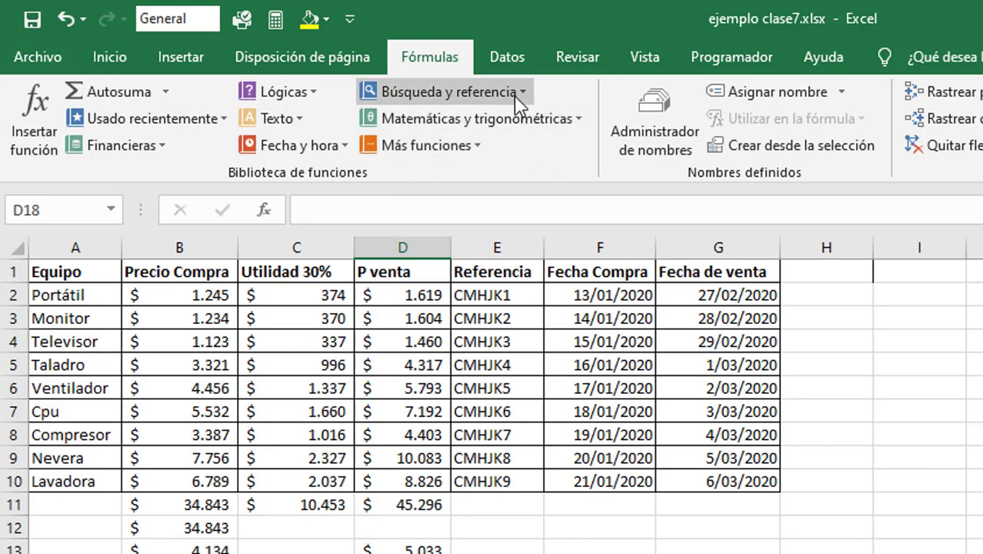
click(582, 120)
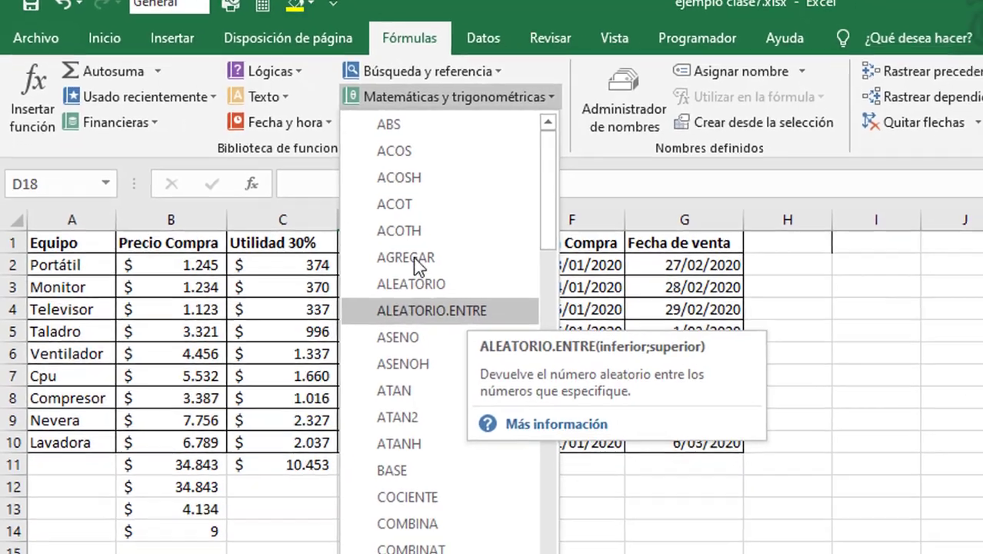
Step: Insert the current date and time in D18 with the AHORA function and widen column D to fit it
click(292, 145)
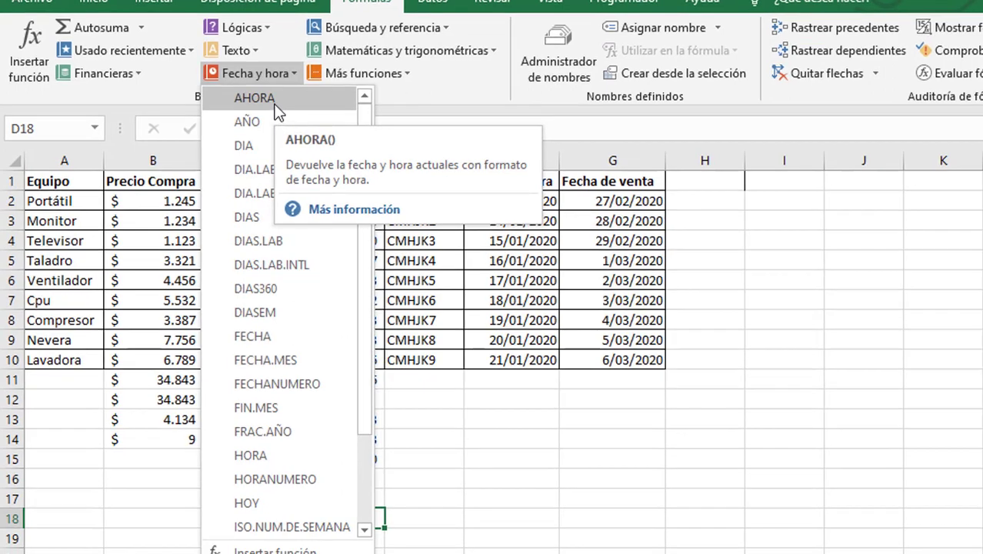
key(Escape)
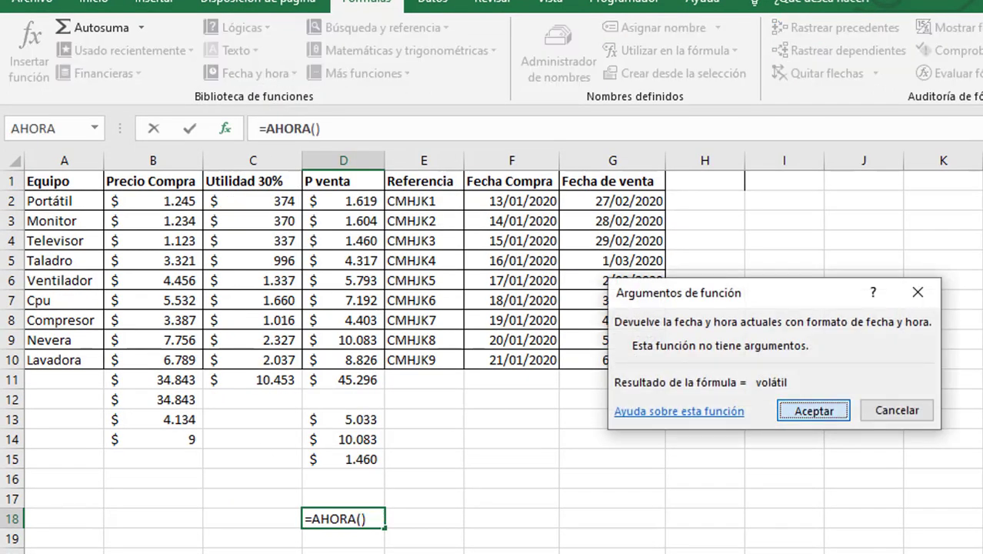
click(812, 410)
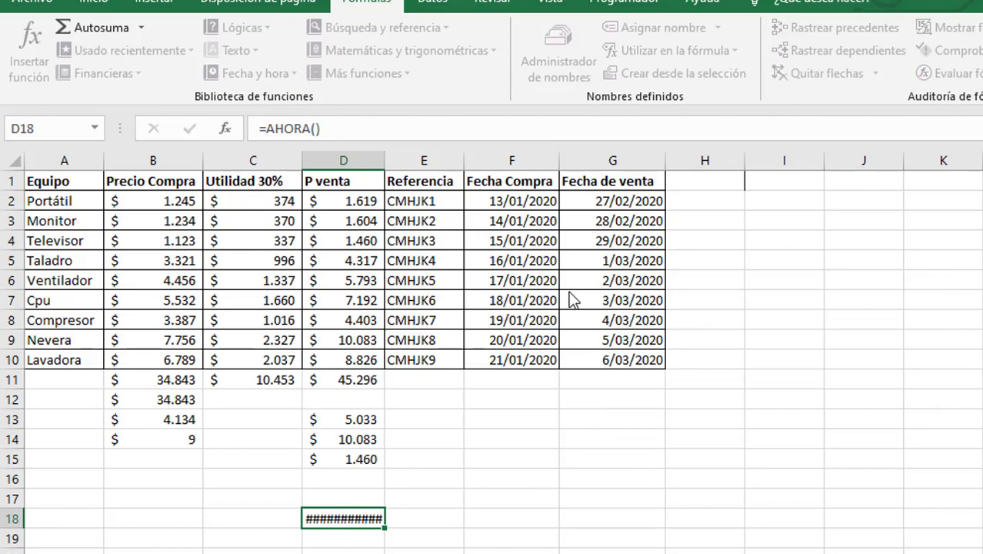
drag(385, 161, 423, 163)
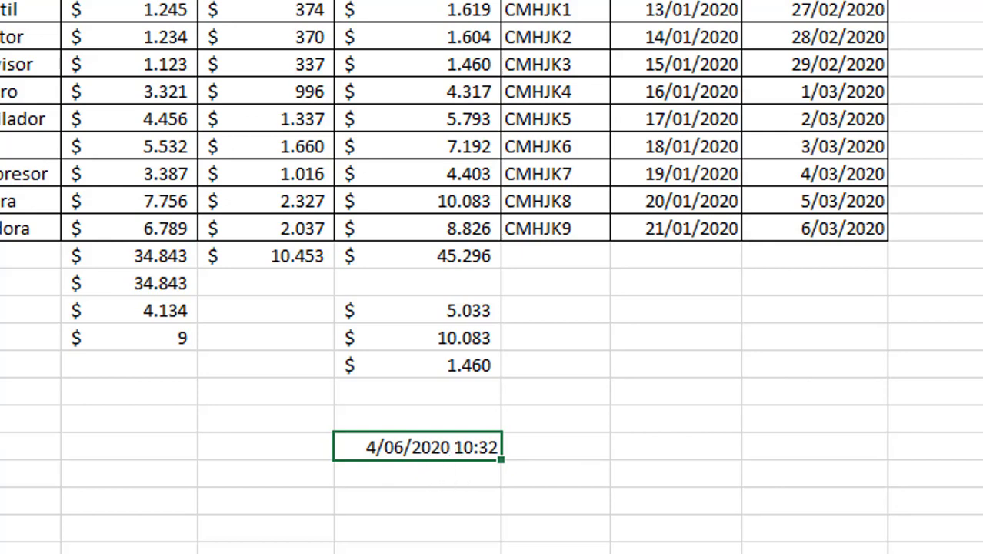
click(659, 415)
Step: Start a DIAS.LAB function in H2 with the Portátil purchase date F2 as Fecha_inicial
click(965, 2)
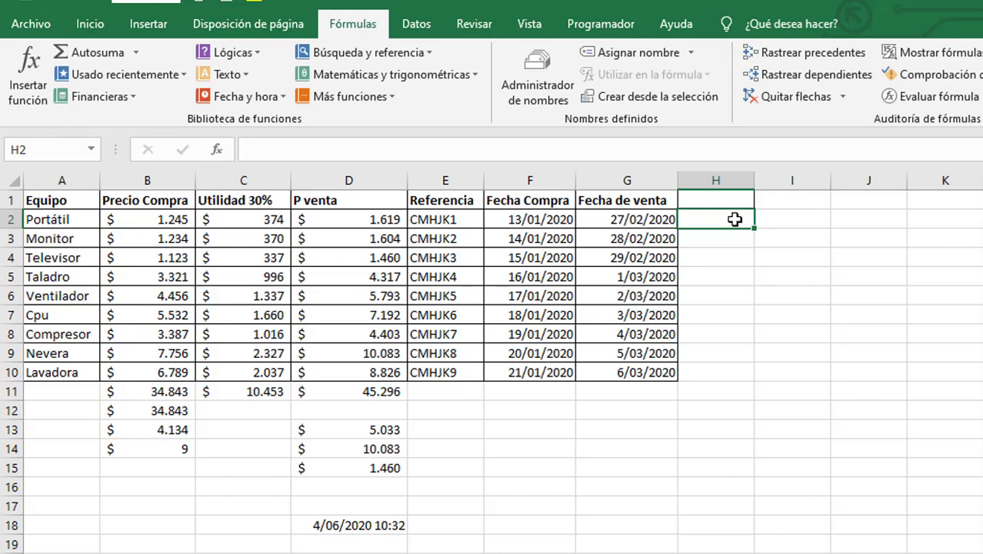
click(280, 95)
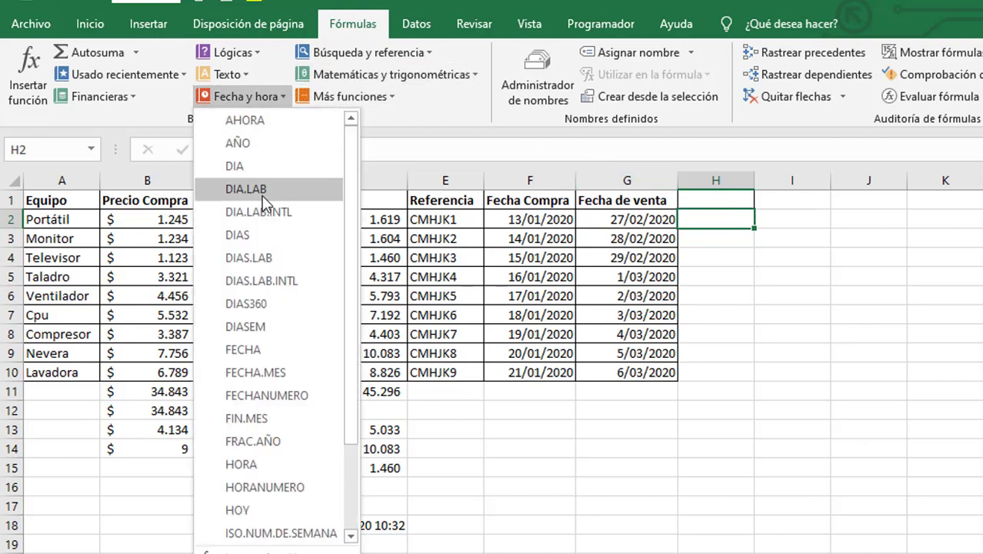
click(249, 258)
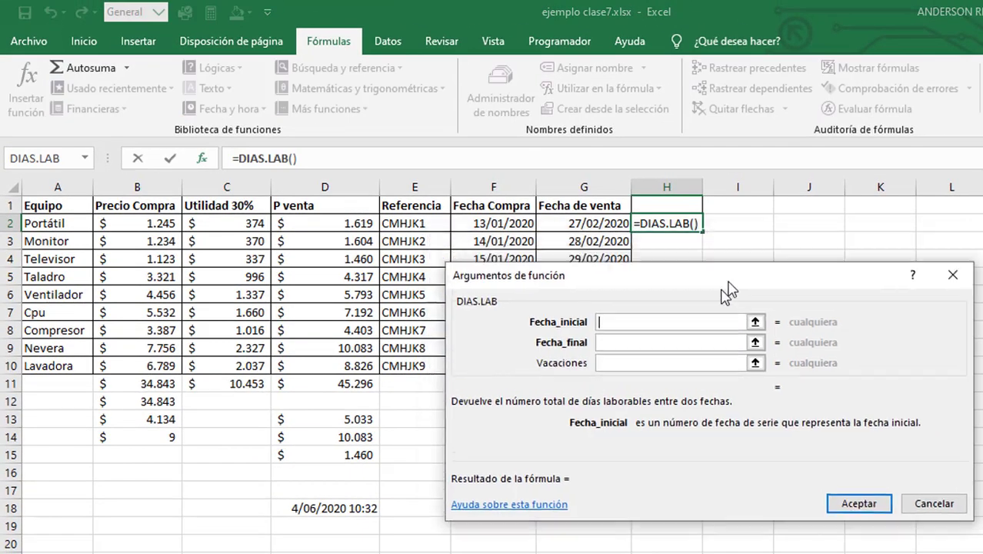
drag(728, 290, 699, 389)
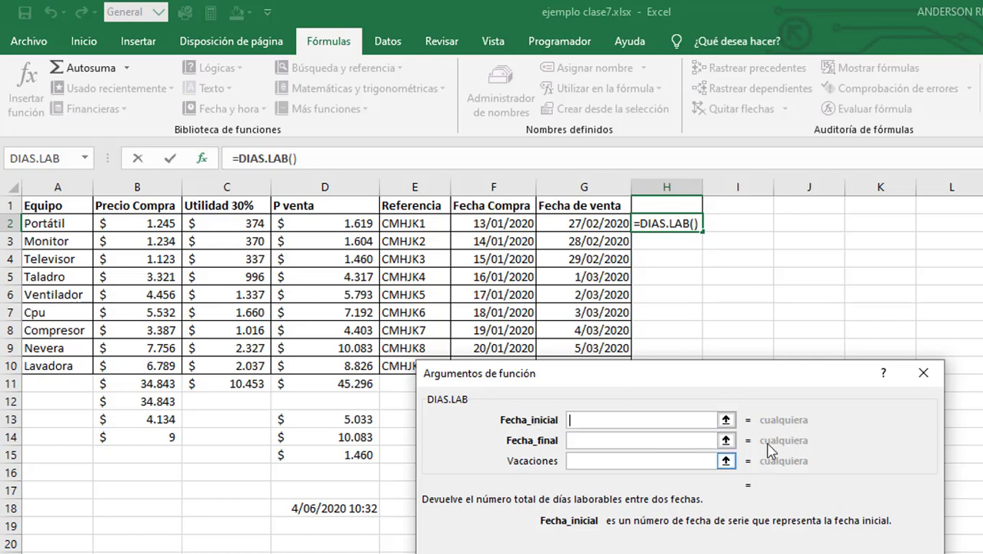
drag(707, 386, 719, 284)
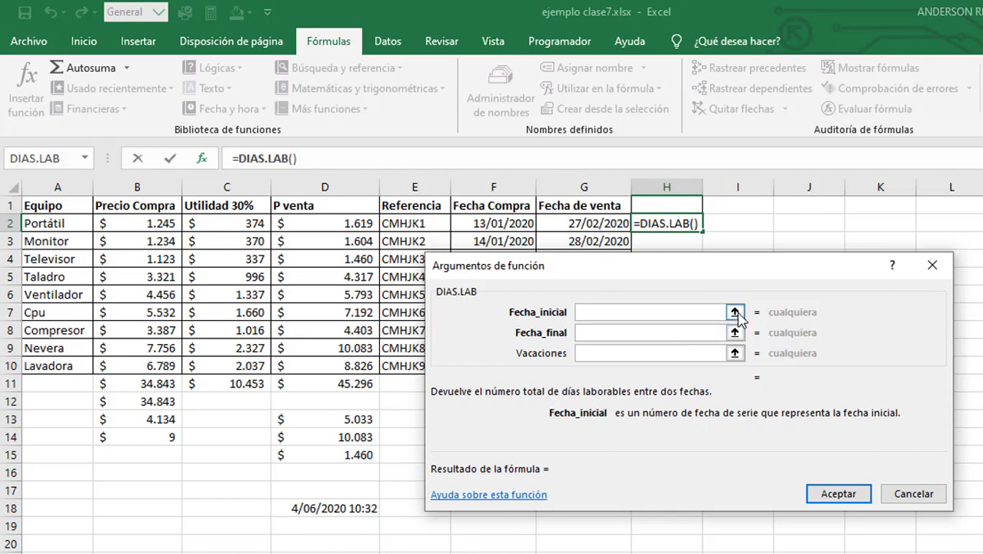
click(735, 314)
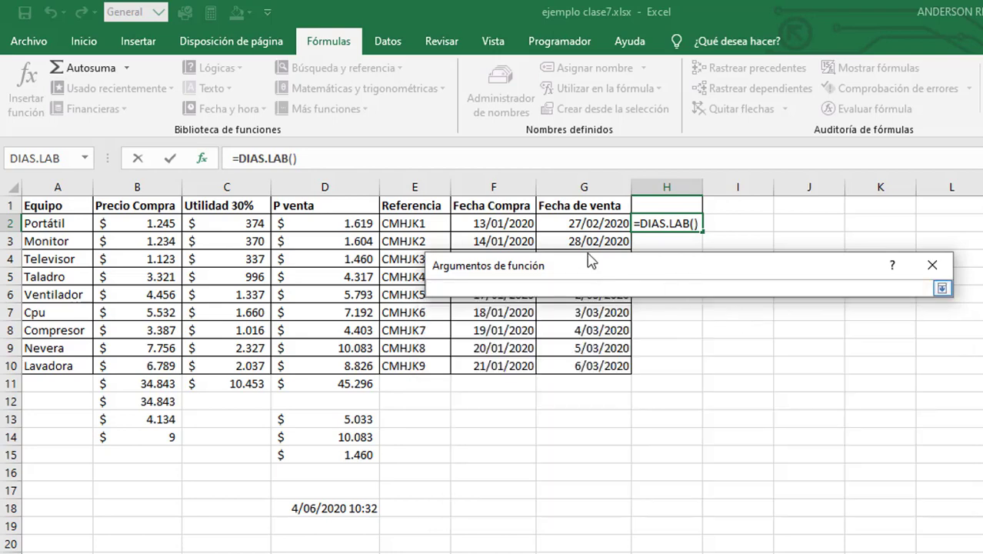
click(514, 221)
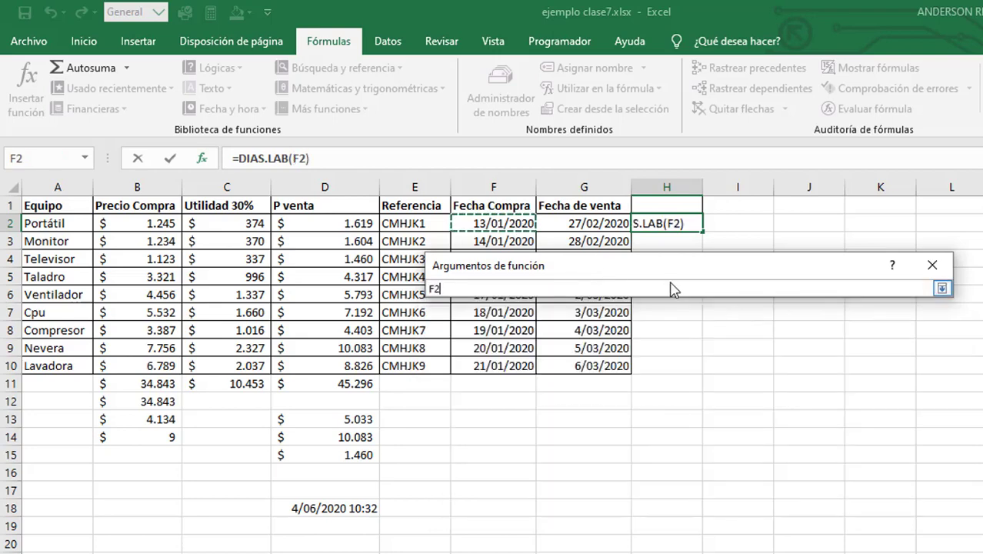
key(Return)
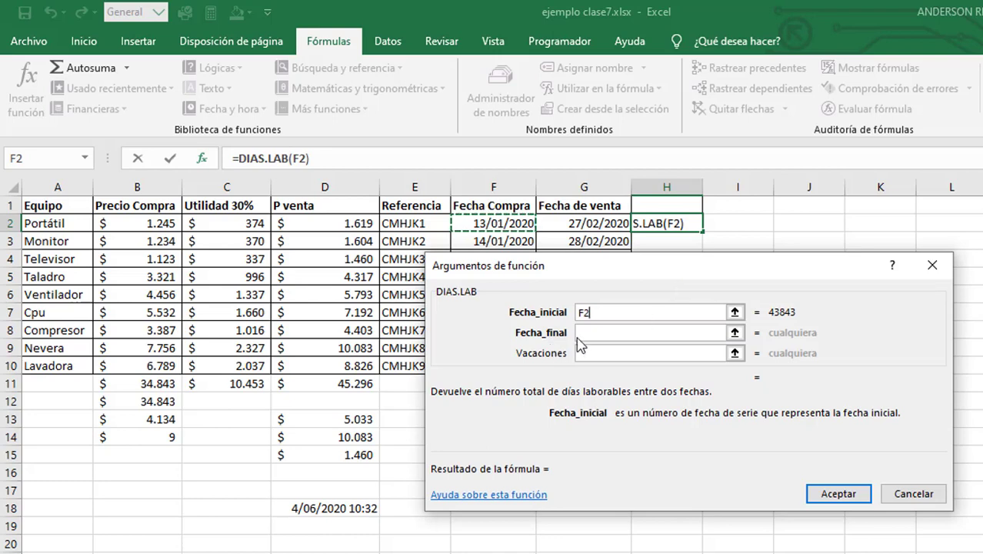
Step: Set Fecha_final to the sale date G2 and insert the DIAS.LAB function in H2
click(734, 334)
click(605, 229)
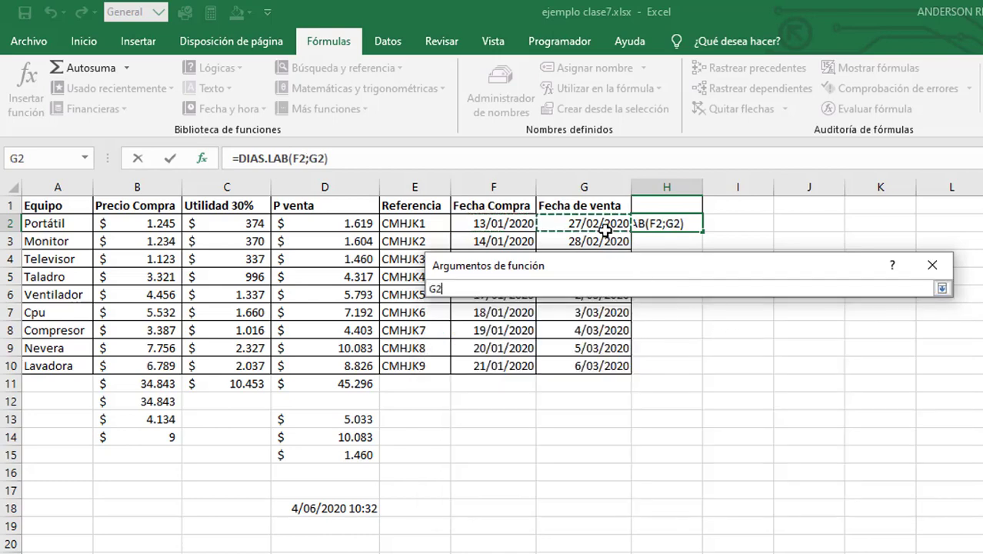
key(Return)
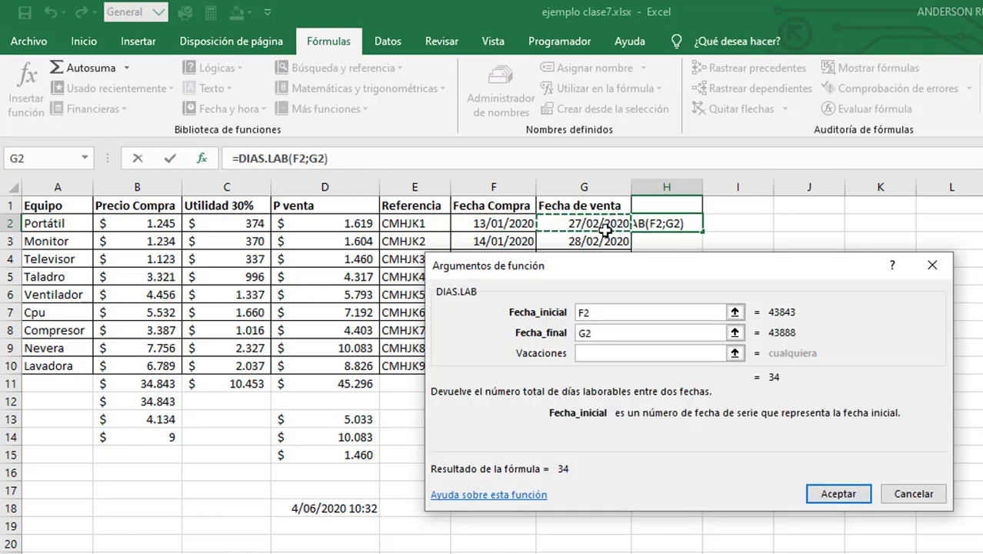
click(838, 496)
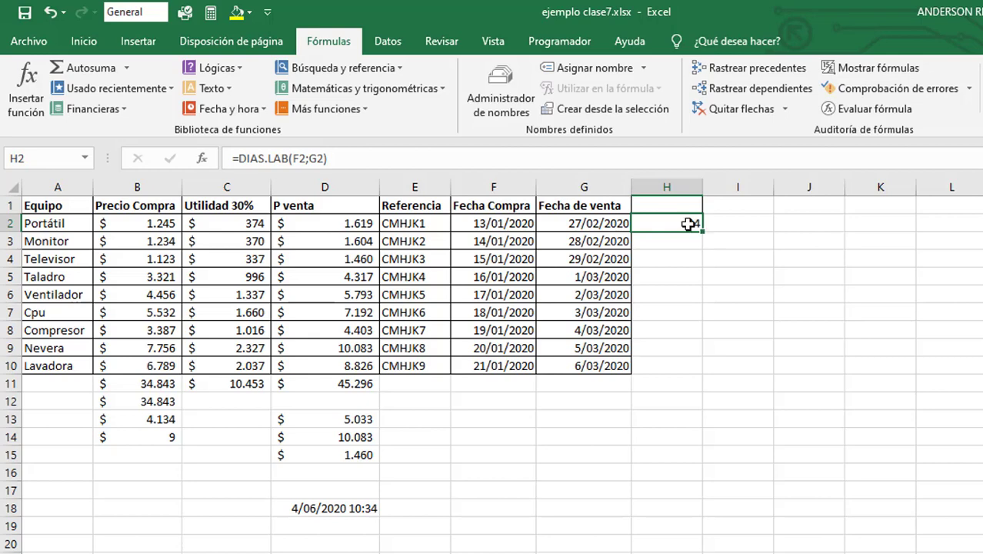
Step: Subtract the purchase date from the sale date in I2 with the formula +G2-F2
click(751, 221)
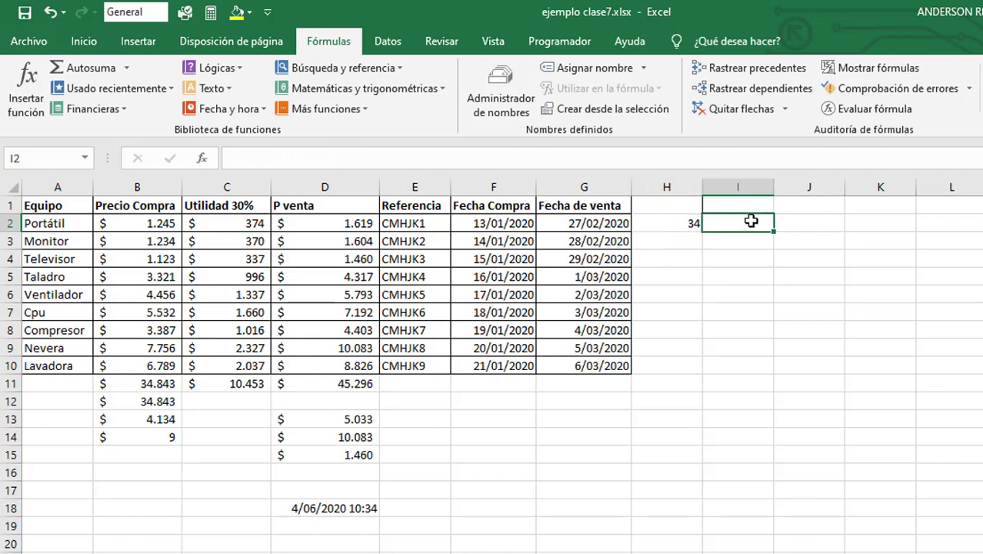
text(+)
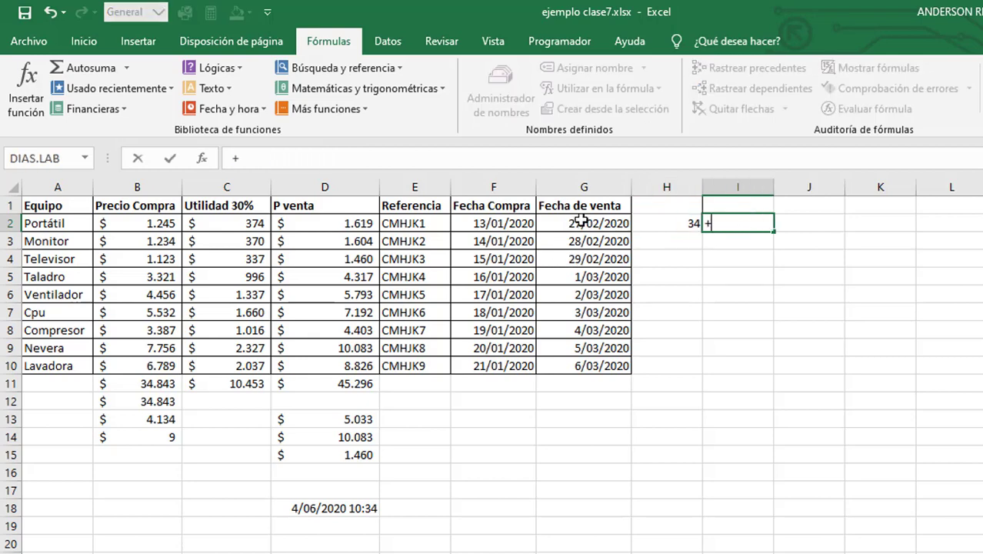
click(579, 222)
text(-)
click(485, 223)
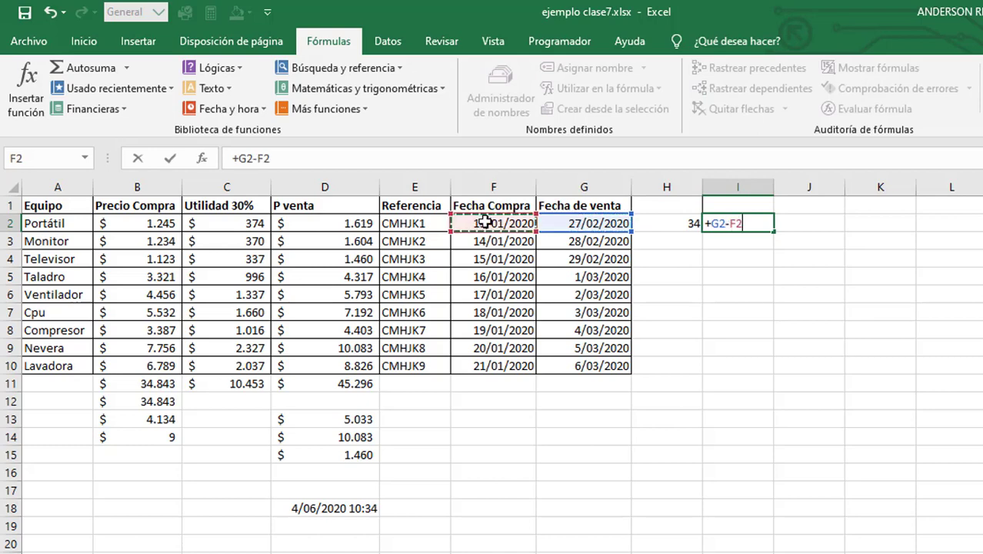
key(Return)
Step: Change the number format of I2 to General
click(756, 221)
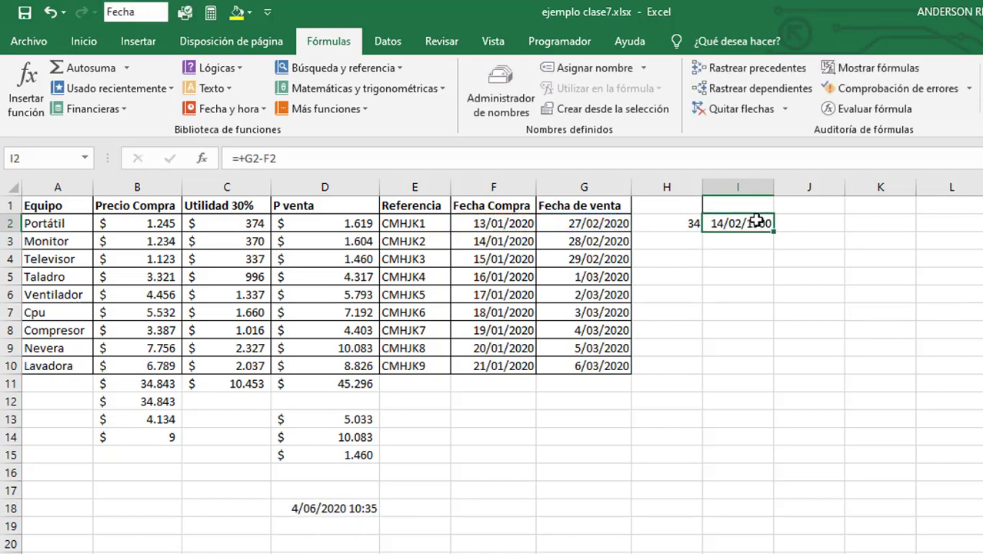
click(84, 41)
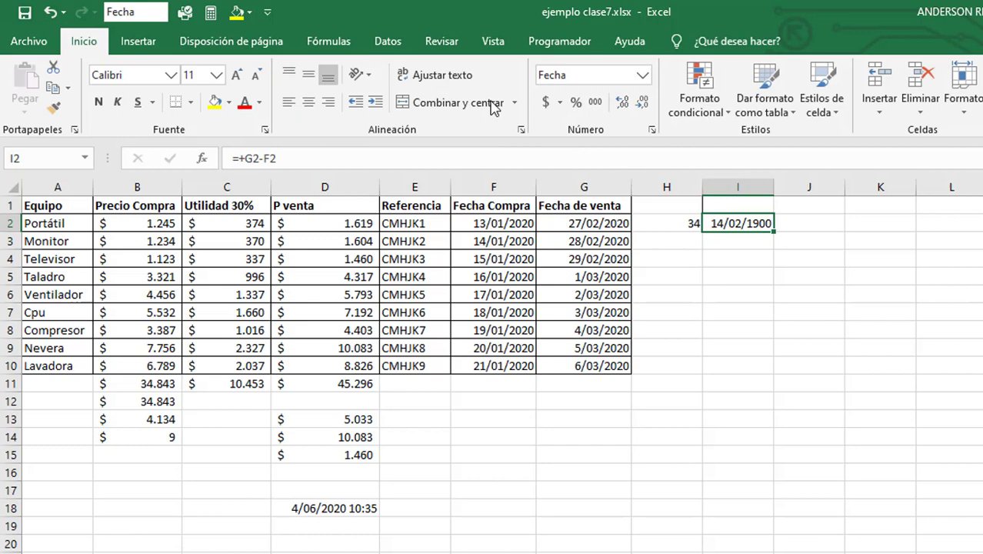
click(641, 75)
click(607, 100)
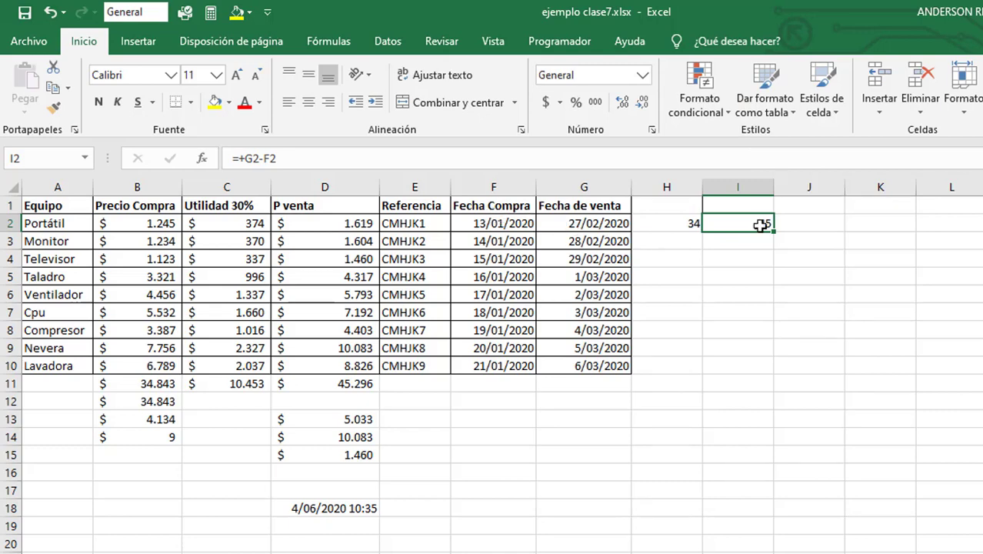
Step: Review the arguments of the DIAS.LAB function in H2 without changing them
click(677, 224)
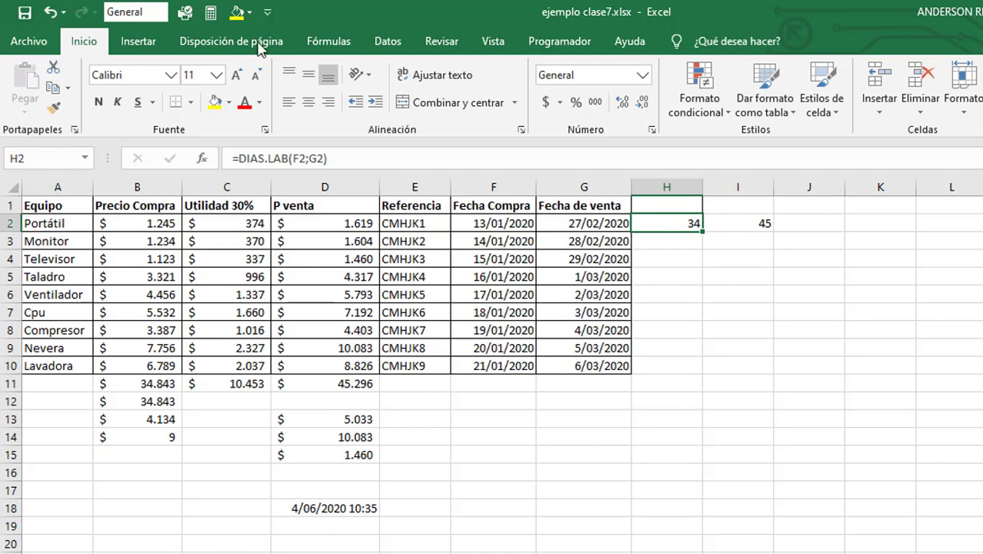
click(329, 41)
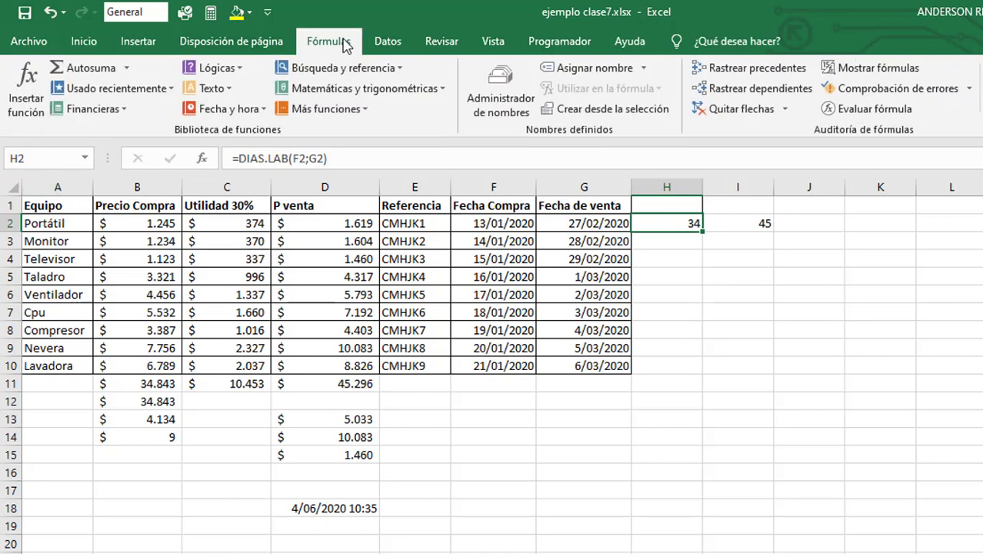
click(27, 77)
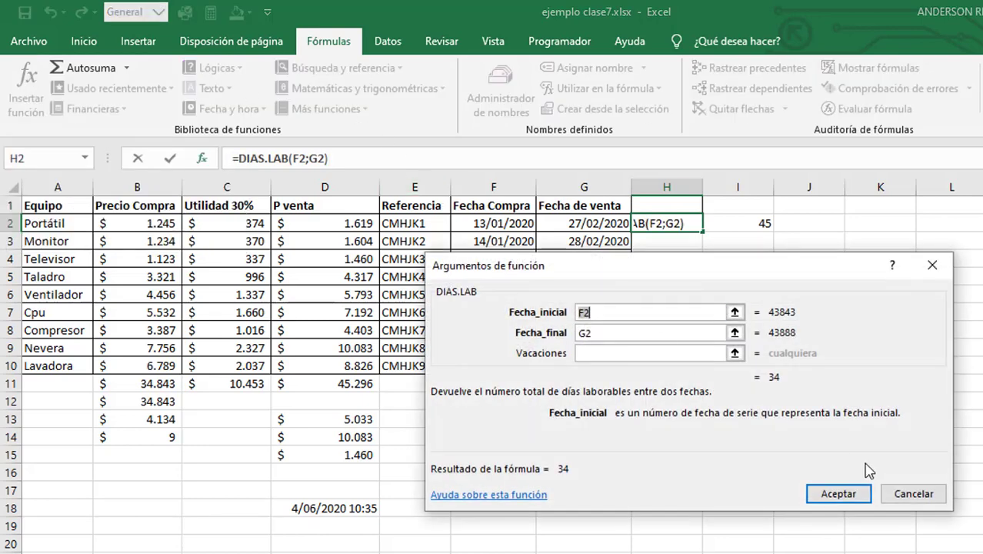
click(913, 493)
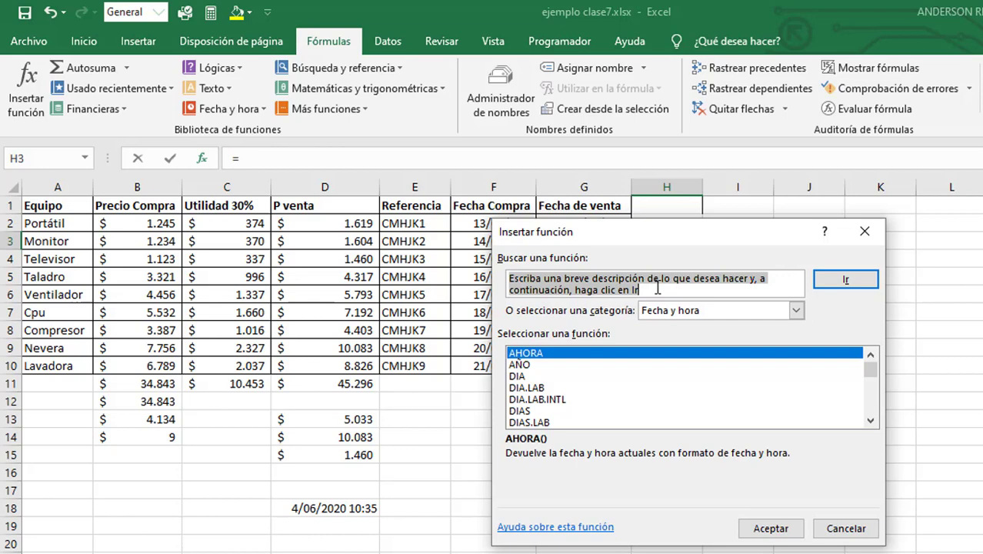
Step: Search for the function contara and insert CONTARA in H3, counting the non-empty cells of D2:E10
text(d)
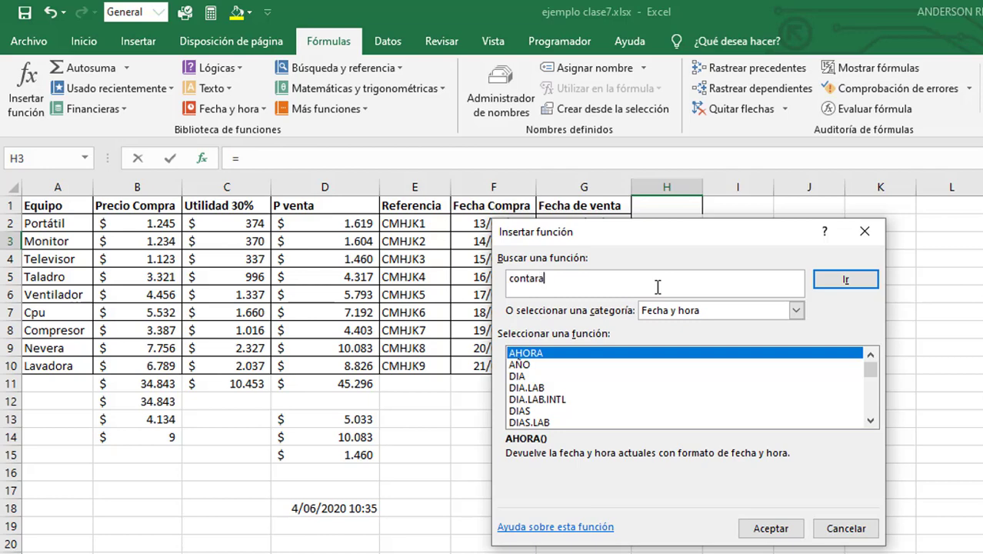
key(Return)
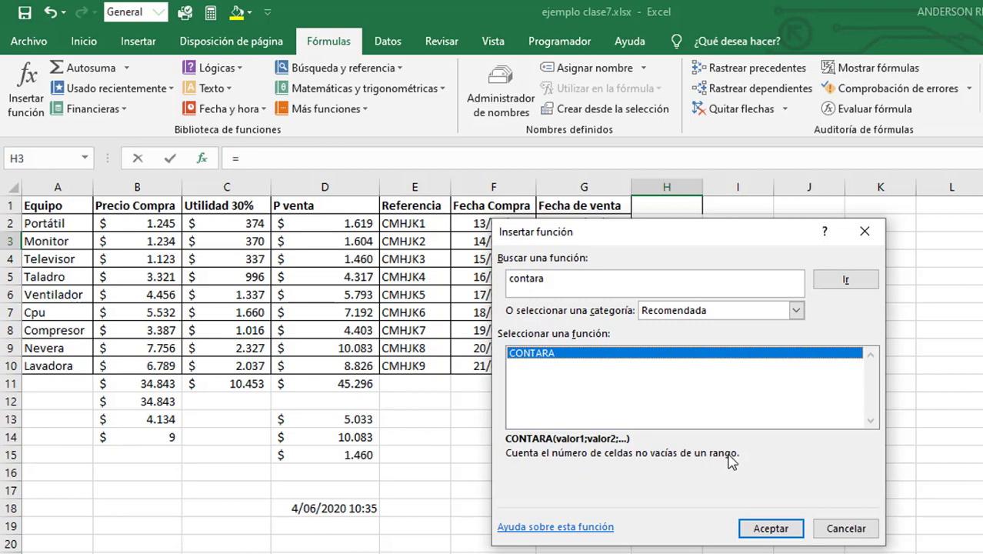
click(781, 531)
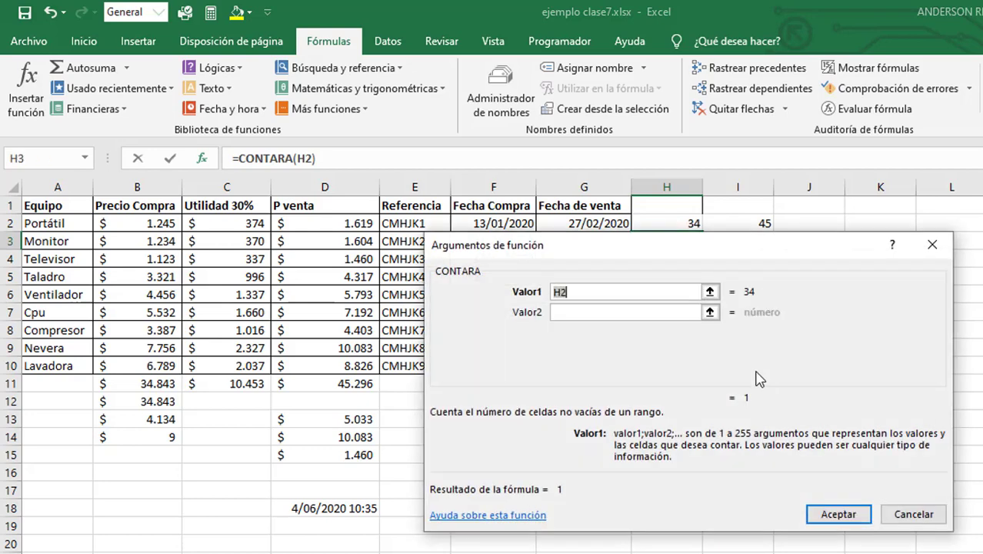
click(710, 292)
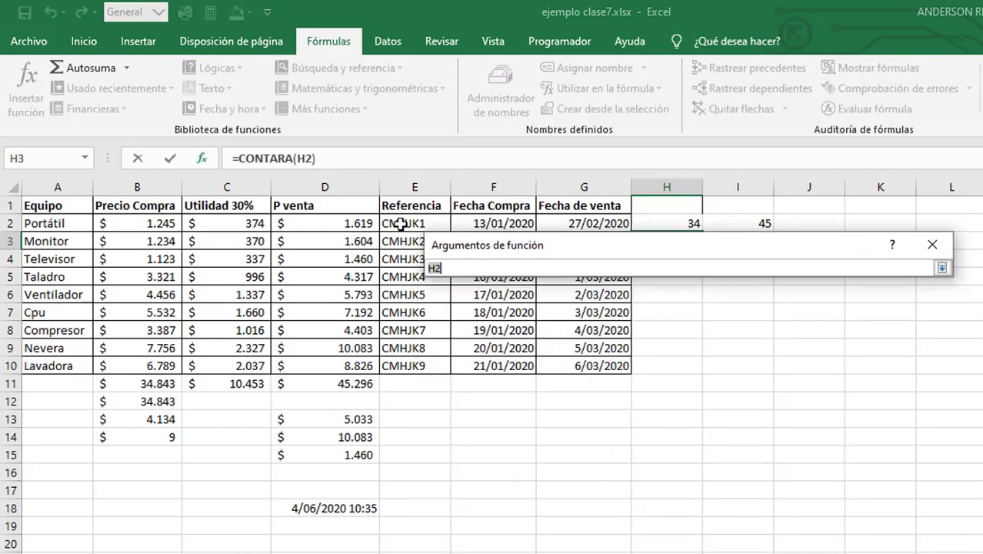
drag(400, 221, 354, 368)
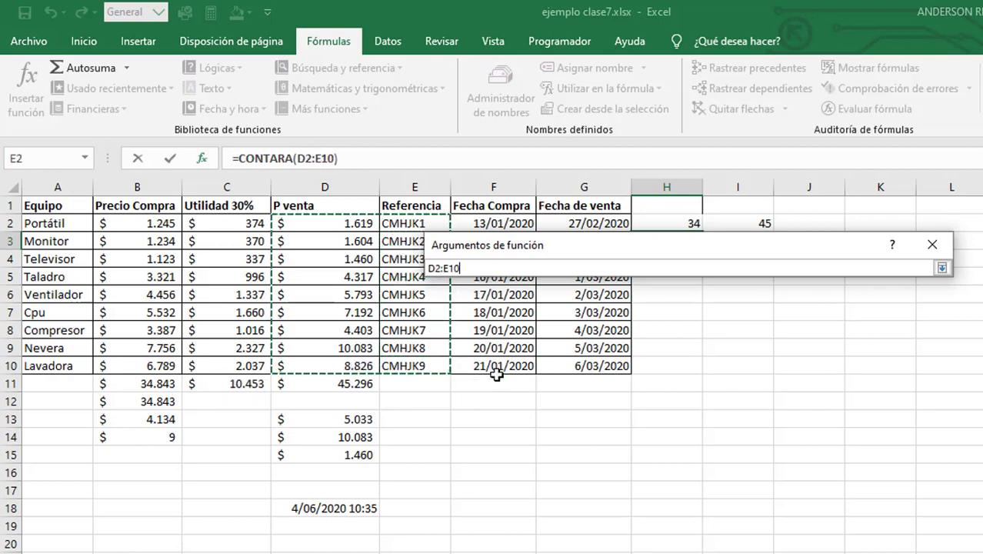
key(Return)
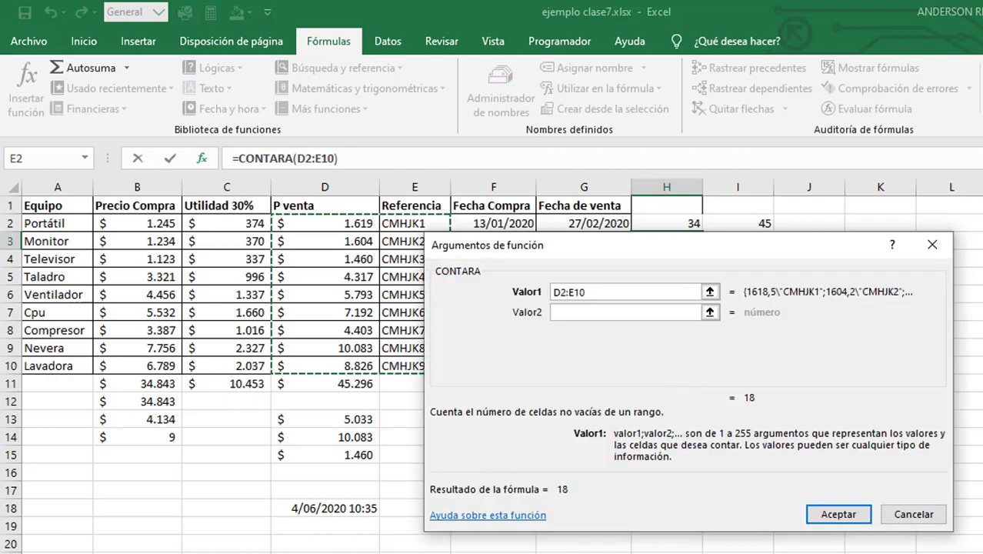
click(861, 516)
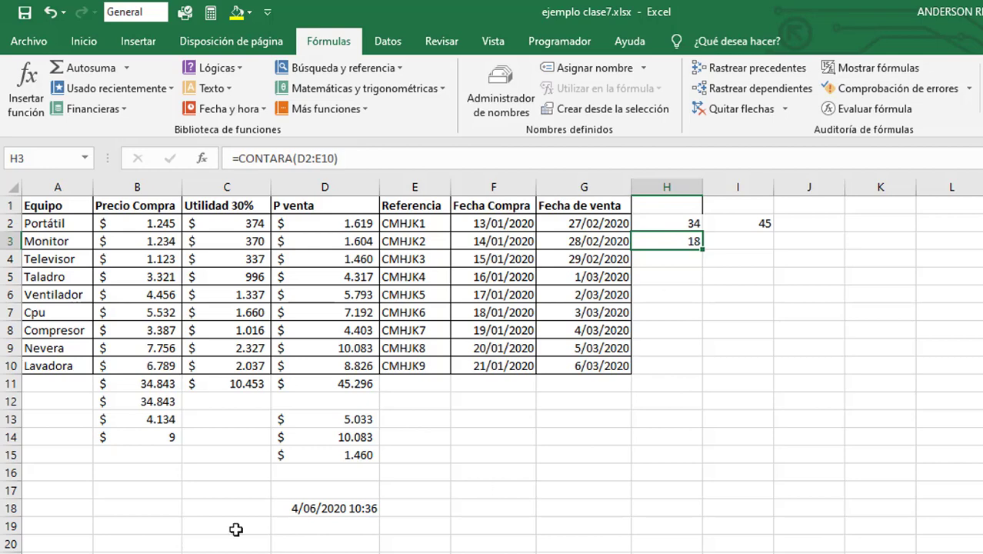
Step: Compare the CONTAR formula in B14 with the CONTARA formula in H3
click(160, 439)
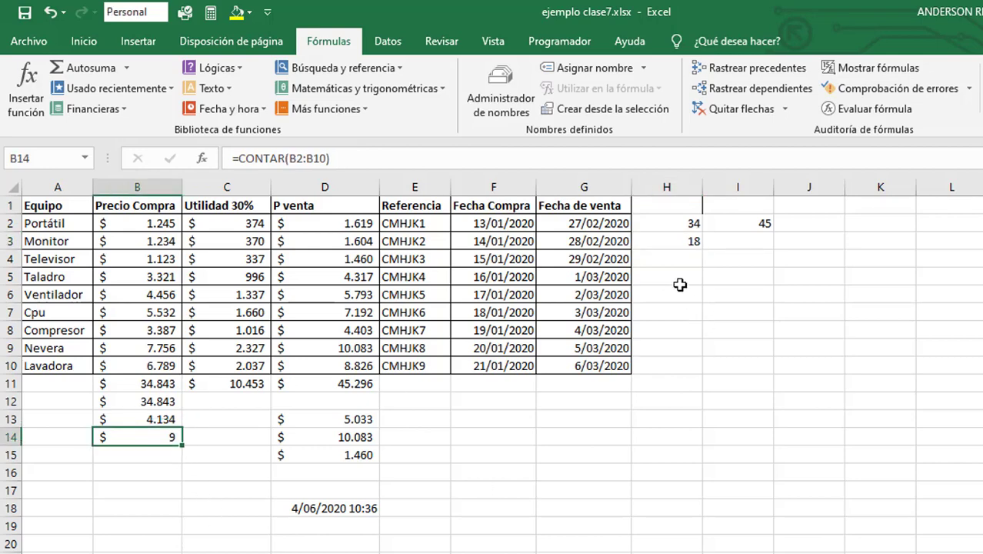
click(682, 244)
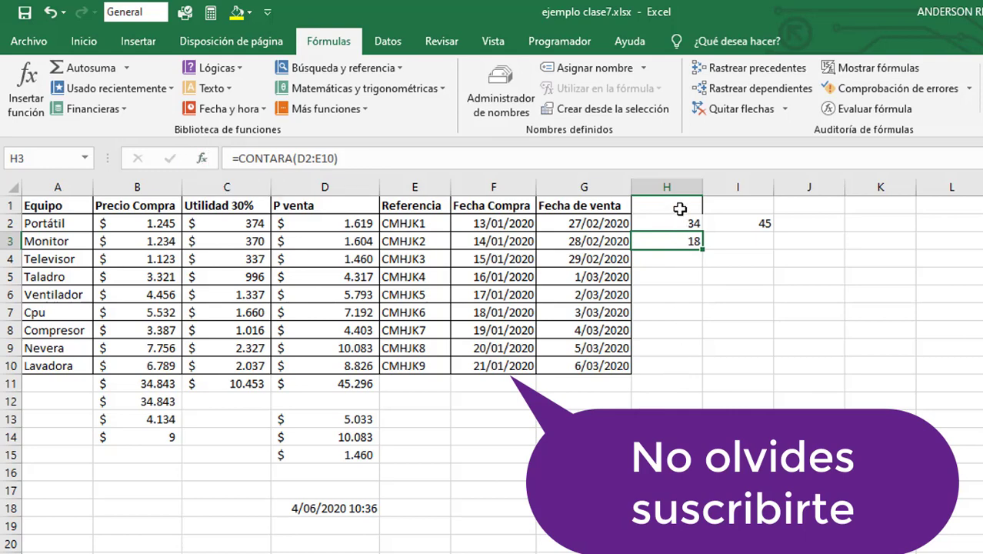
drag(680, 208, 821, 383)
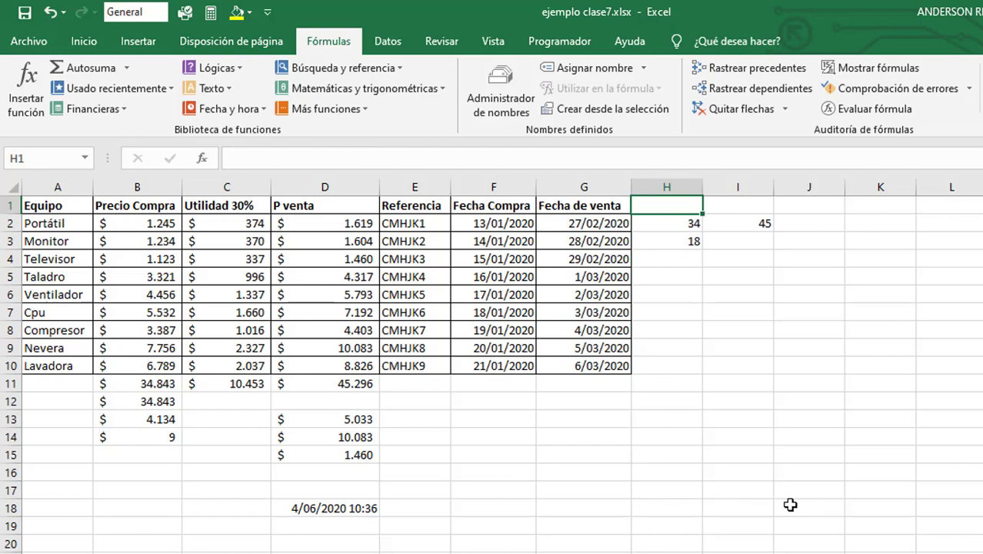
Step: Select the range A11:J18 with the calculated results below the equipment table
drag(790, 505, 46, 431)
drag(35, 391, 34, 382)
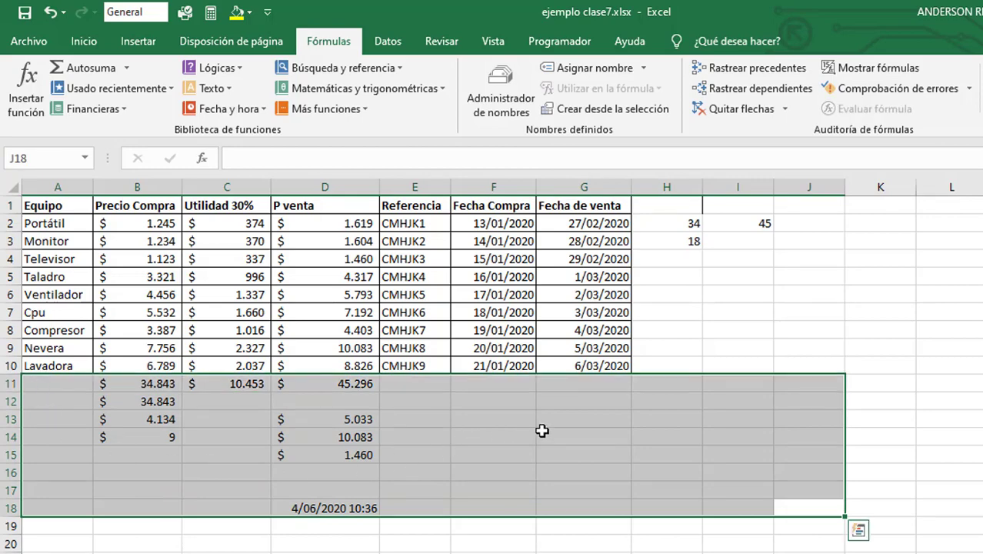